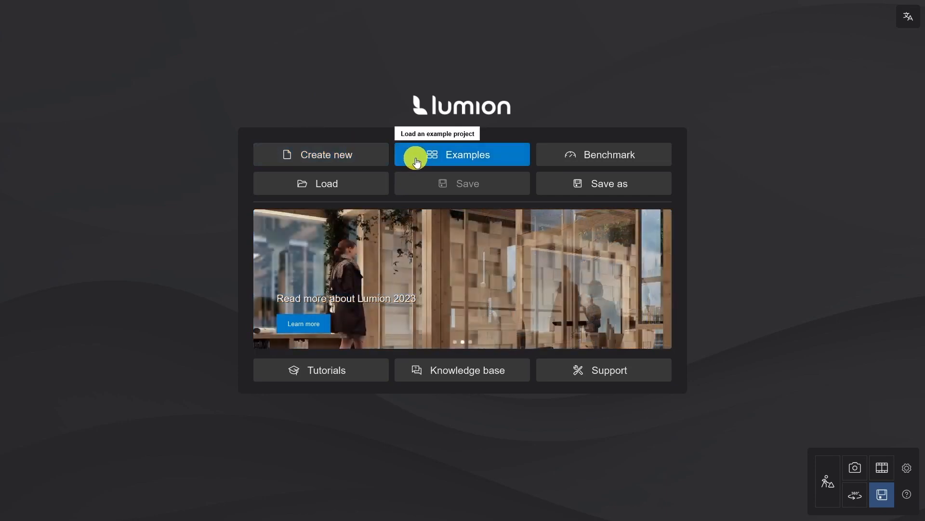
# Look through the example projects and the computer's benchmark results.
pyautogui.click(415, 162)
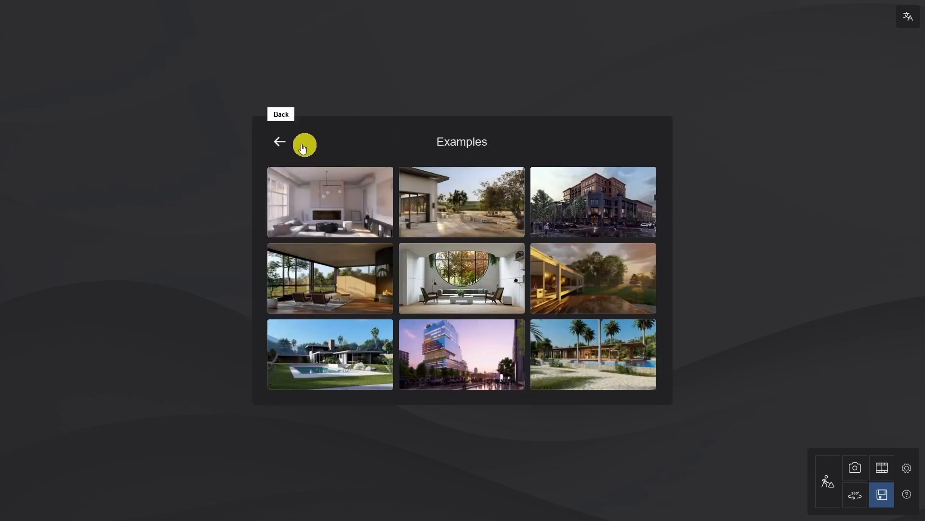
pyautogui.click(283, 143)
pyautogui.click(585, 152)
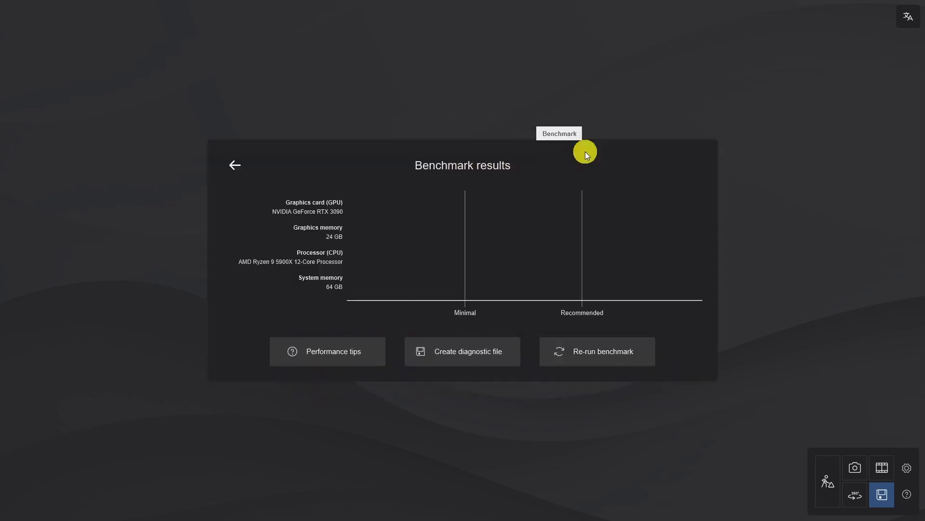
pyautogui.click(239, 164)
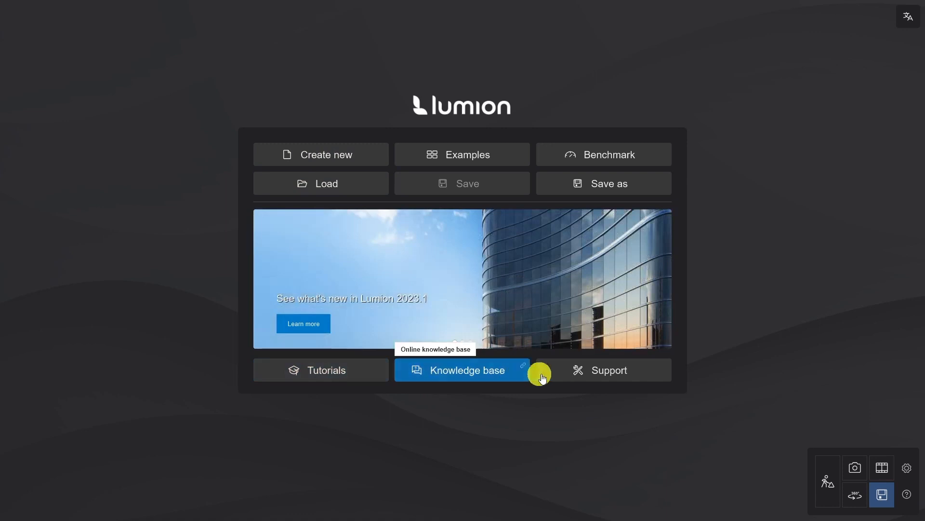
# Create a new project from the suburban street template with parked cars.
pyautogui.click(323, 155)
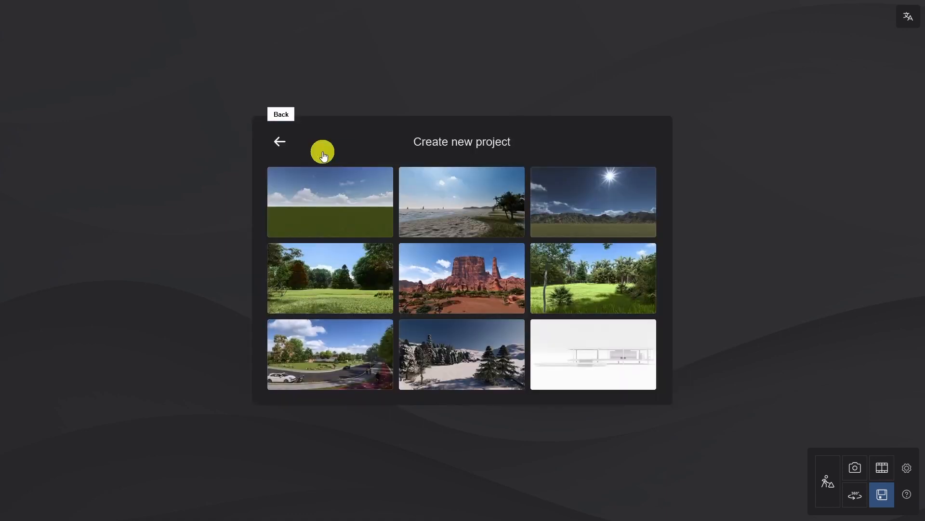
pyautogui.click(332, 352)
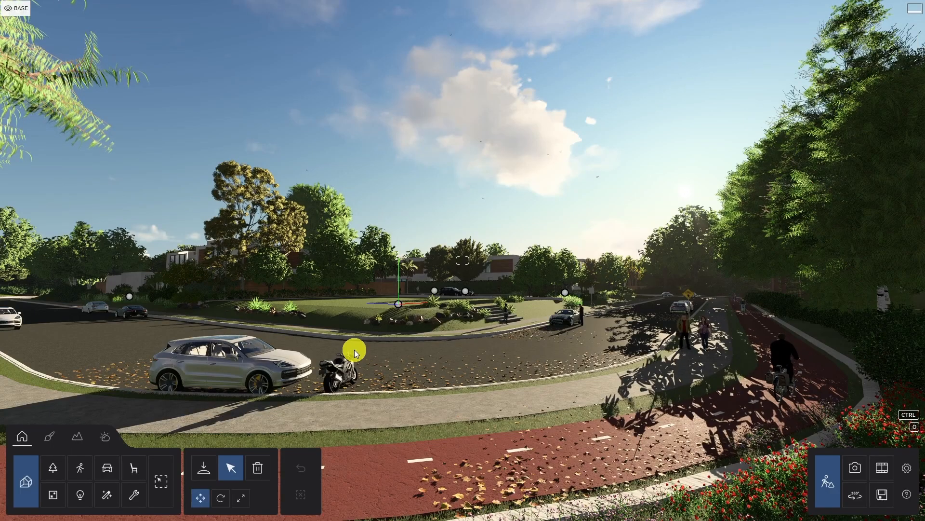
# Import Building model.dae under the name Building model and place it on the empty grass corner lot.
pyautogui.press('w')
pyautogui.moveTo(495, 415); pyautogui.dragTo(497, 414, button='right')
pyautogui.press('w')
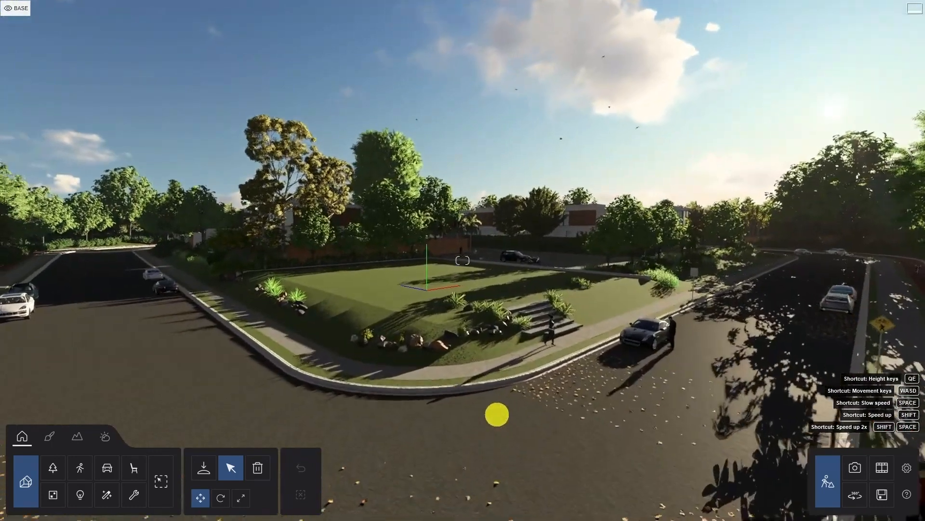
pyautogui.click(206, 467)
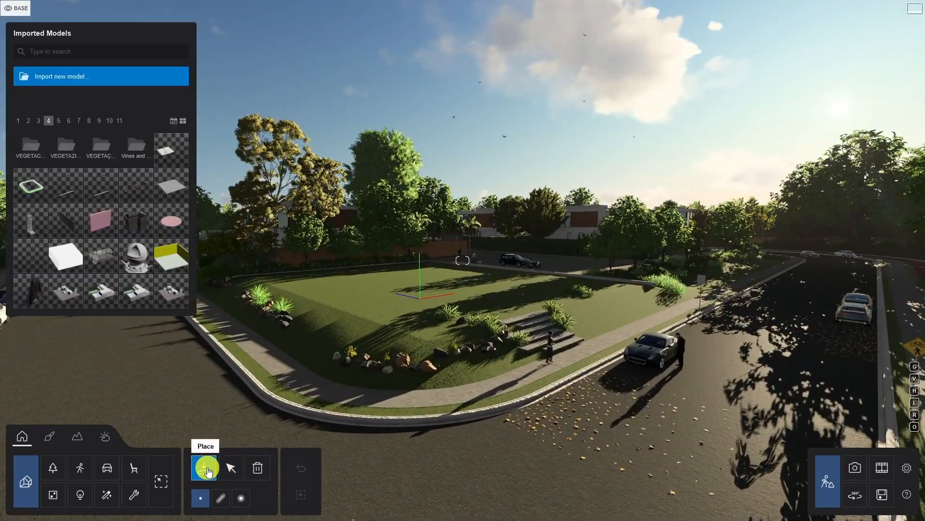
pyautogui.click(73, 78)
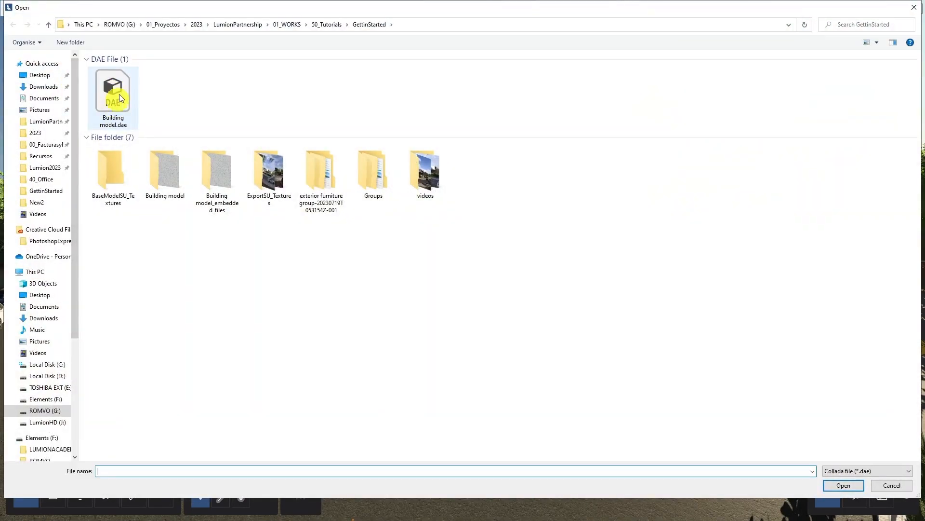
pyautogui.click(118, 96)
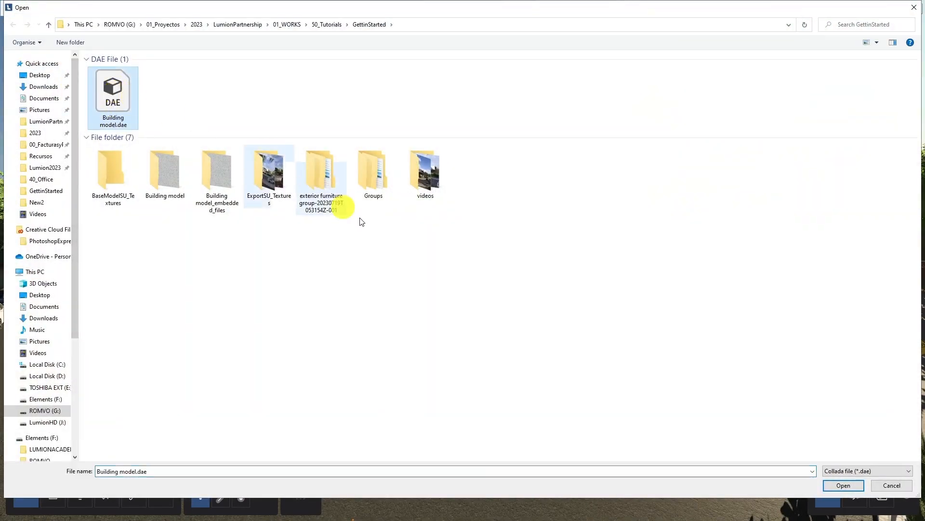
pyautogui.click(831, 486)
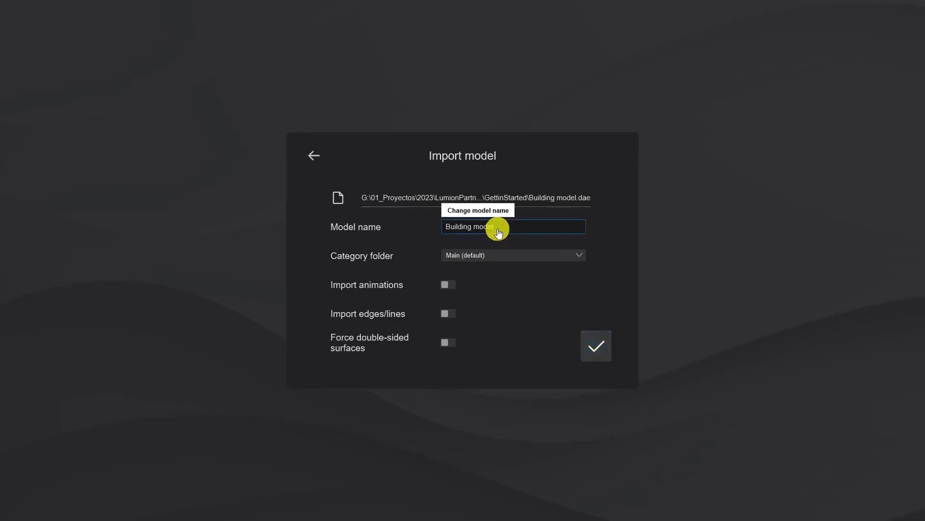
pyautogui.click(507, 229)
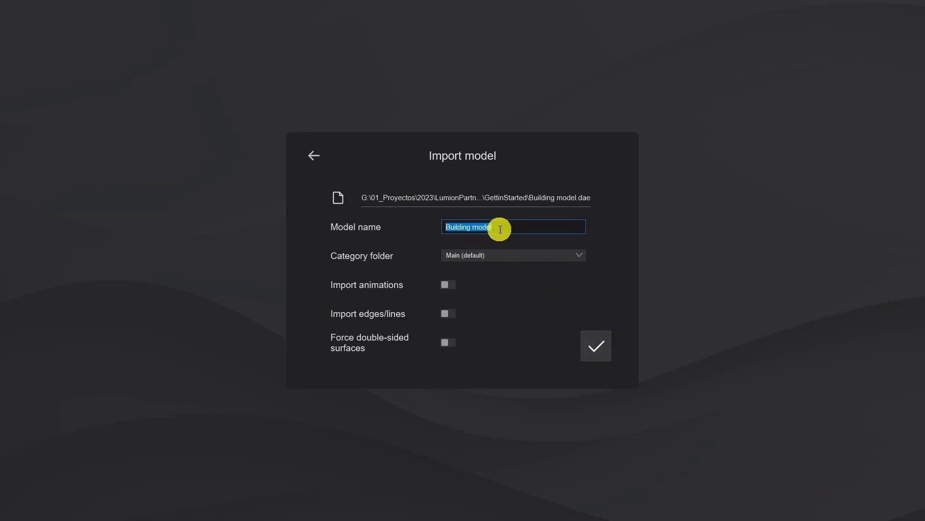
pyautogui.click(596, 347)
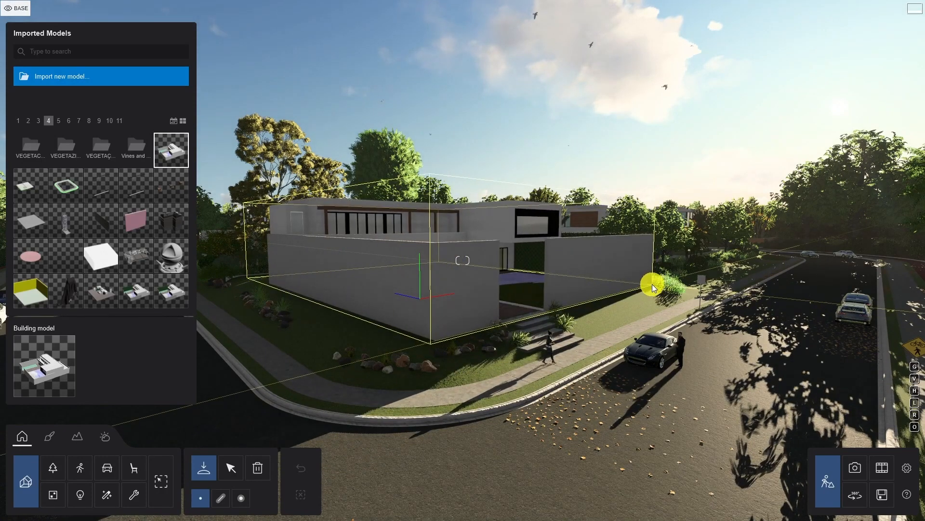
pyautogui.click(652, 284)
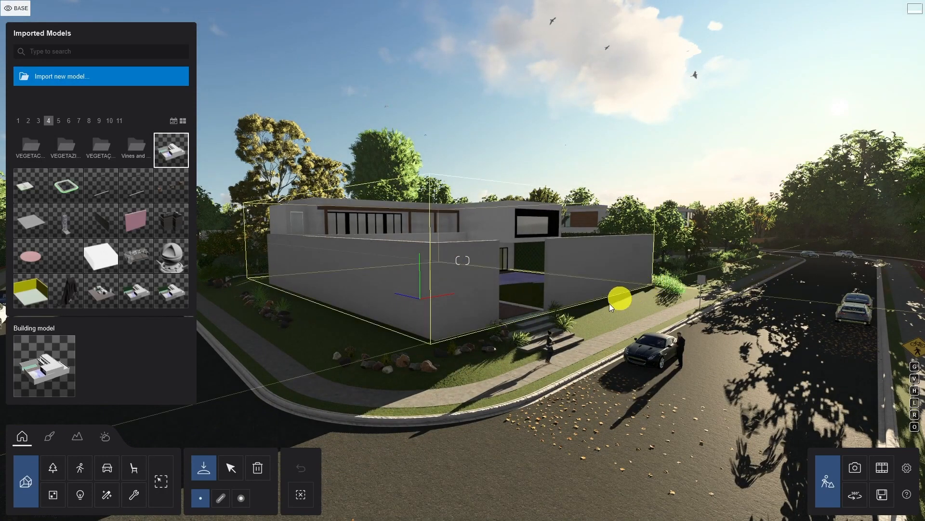
pyautogui.click(231, 473)
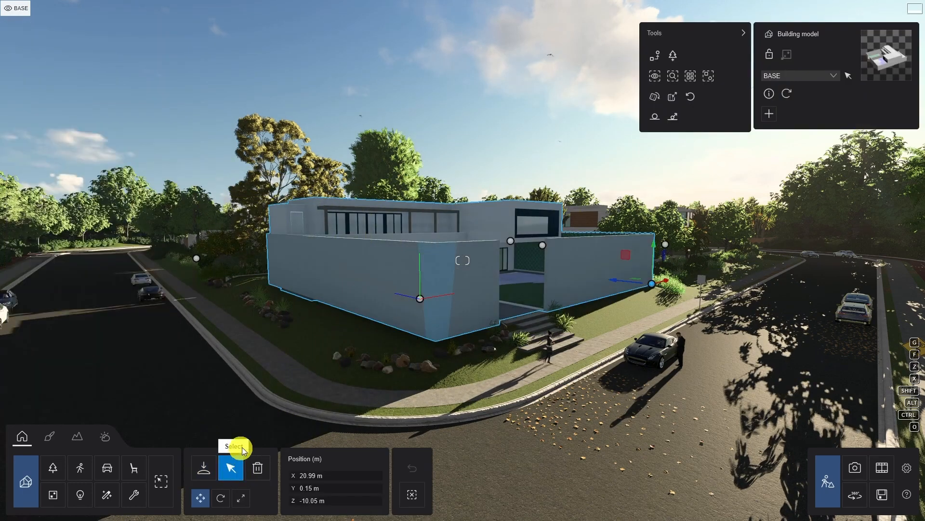
# Switch to the building model in Rhino and start Lumion LiveSync.
pyautogui.hotkey('alt', 'Tab')
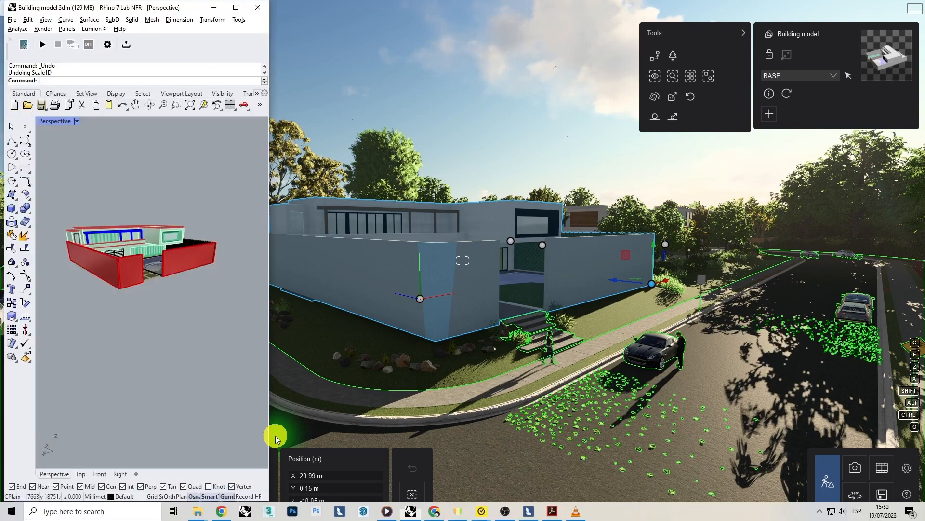
pyautogui.moveTo(168, 247); pyautogui.dragTo(168, 261, button='right')
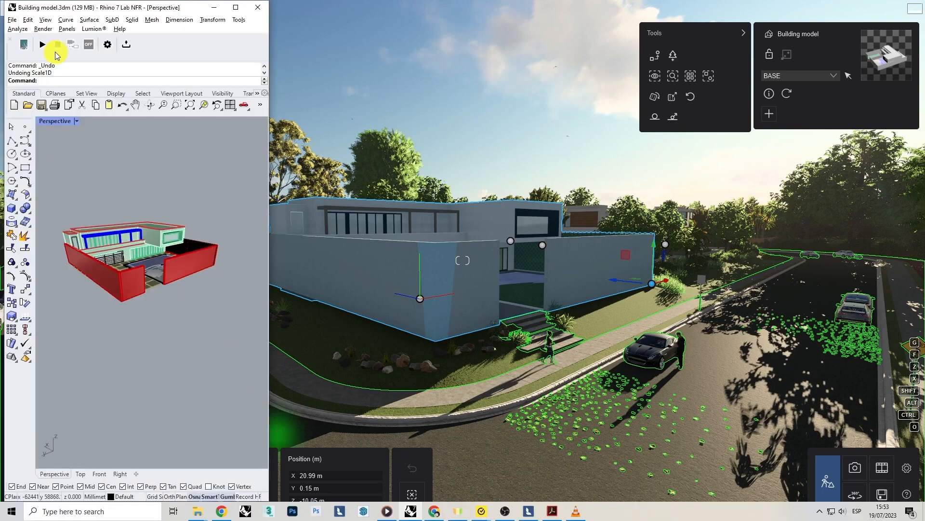
pyautogui.click(43, 45)
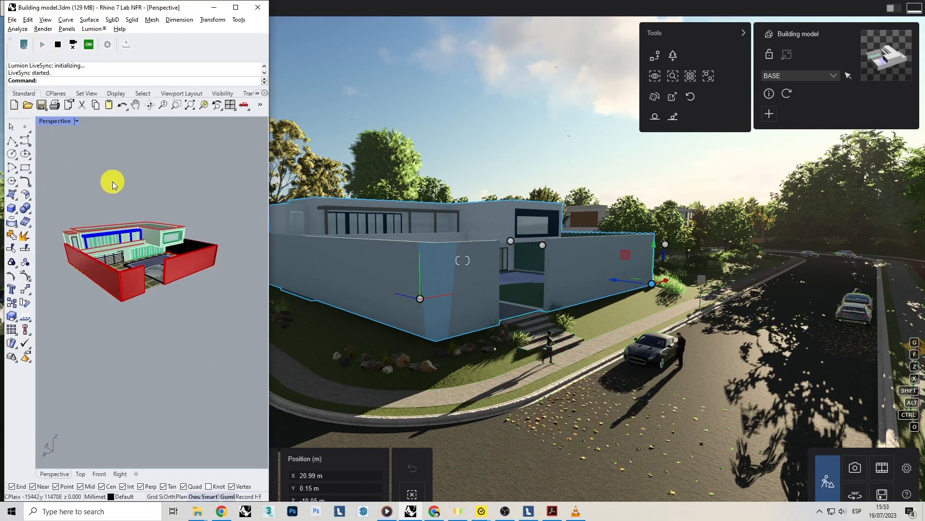
# Scale the perimeter walls vertically from their bottom corner to a height of 1800 mm with Scale1D.
pyautogui.moveTo(114, 192); pyautogui.dragTo(128, 274, button='right')
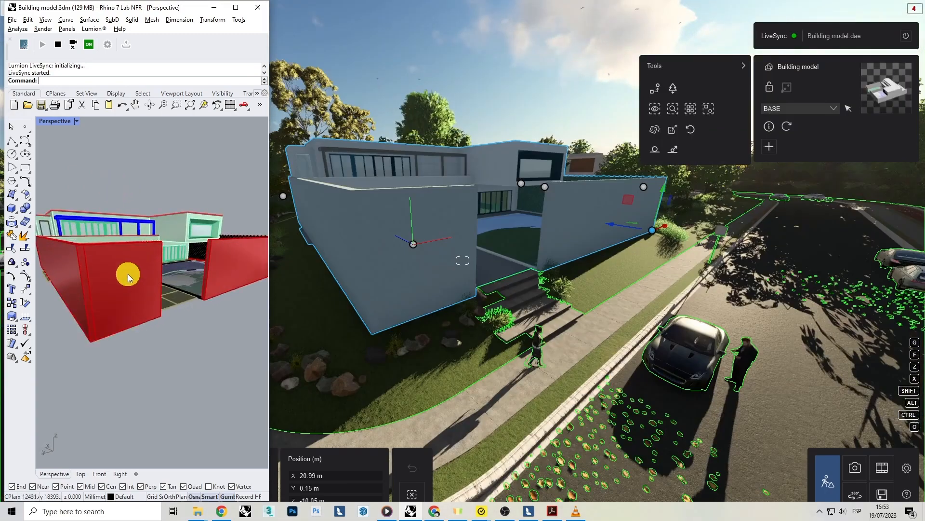
pyautogui.press('Return')
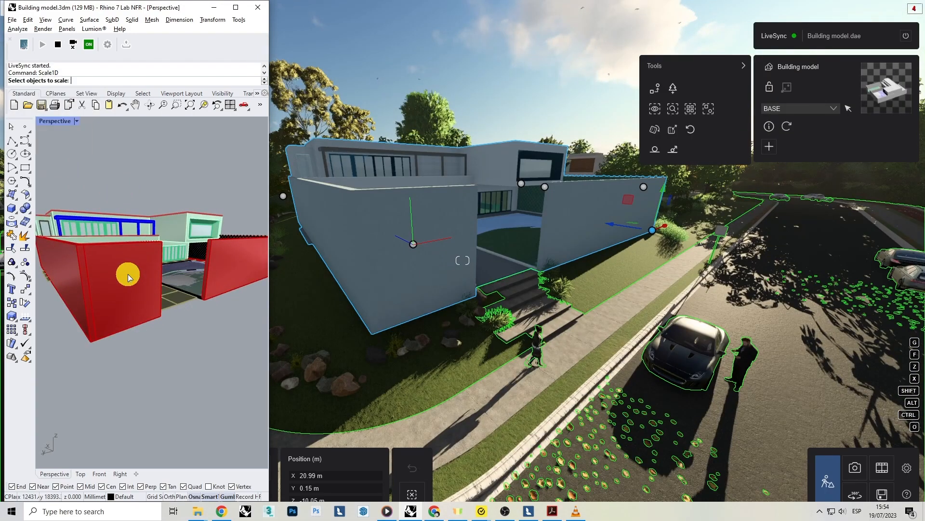
pyautogui.click(128, 274)
pyautogui.press('Return')
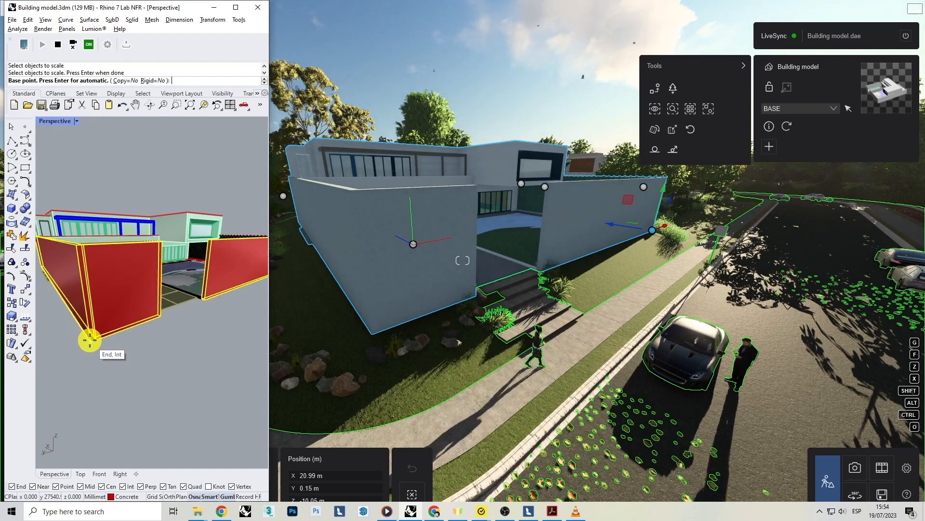
pyautogui.click(89, 341)
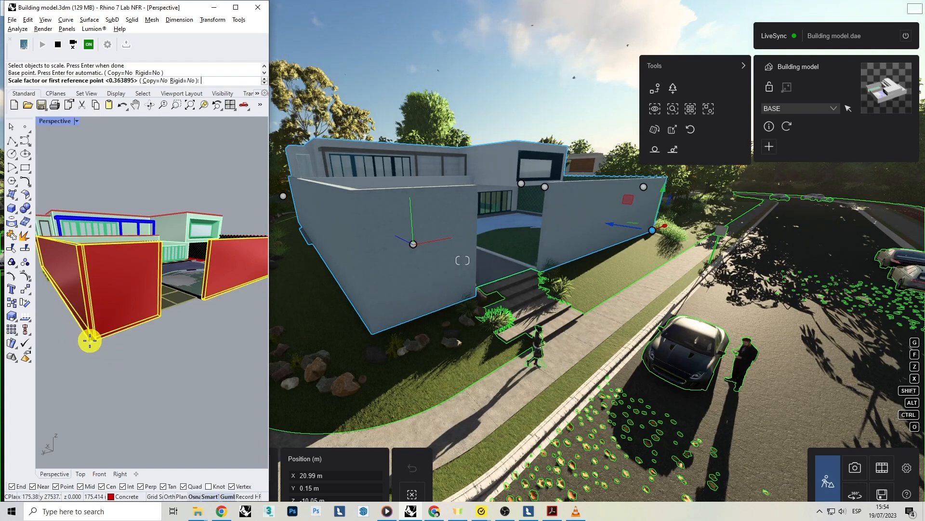
pyautogui.click(78, 247)
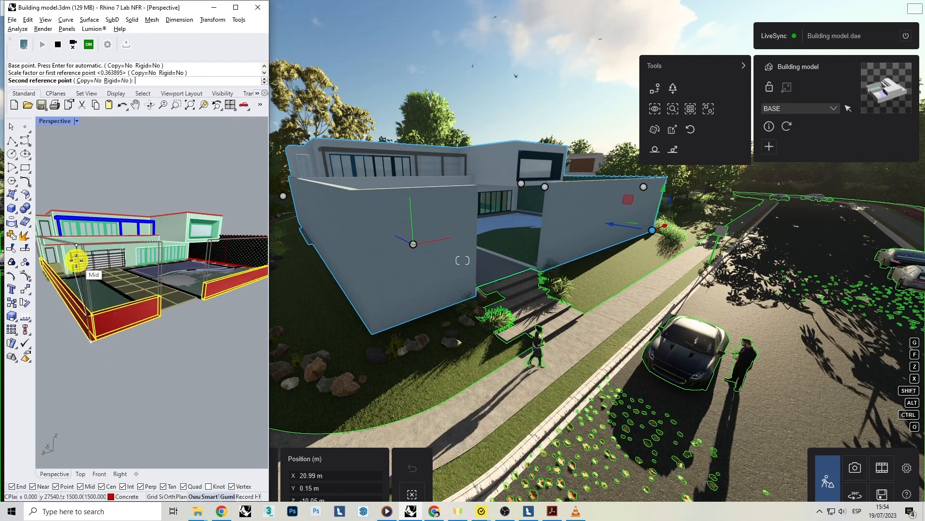
pyautogui.write('1800')
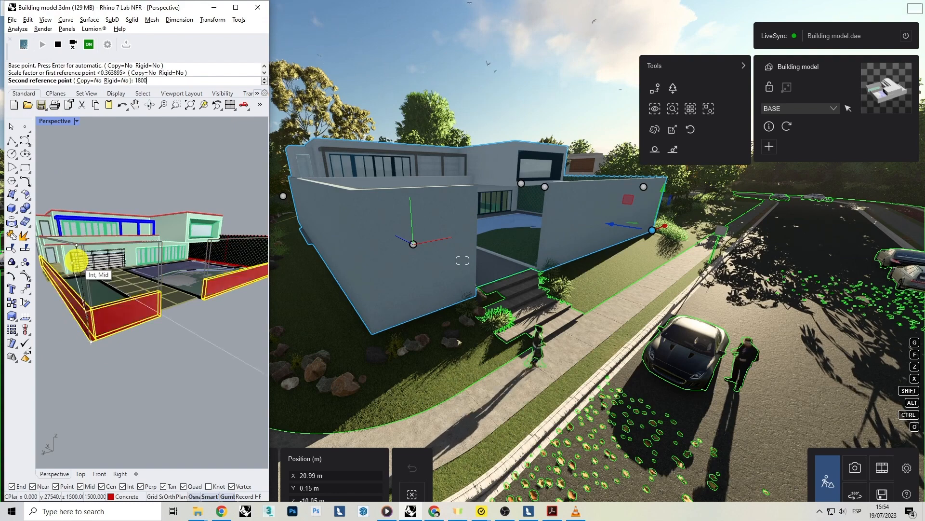
pyautogui.press('Return')
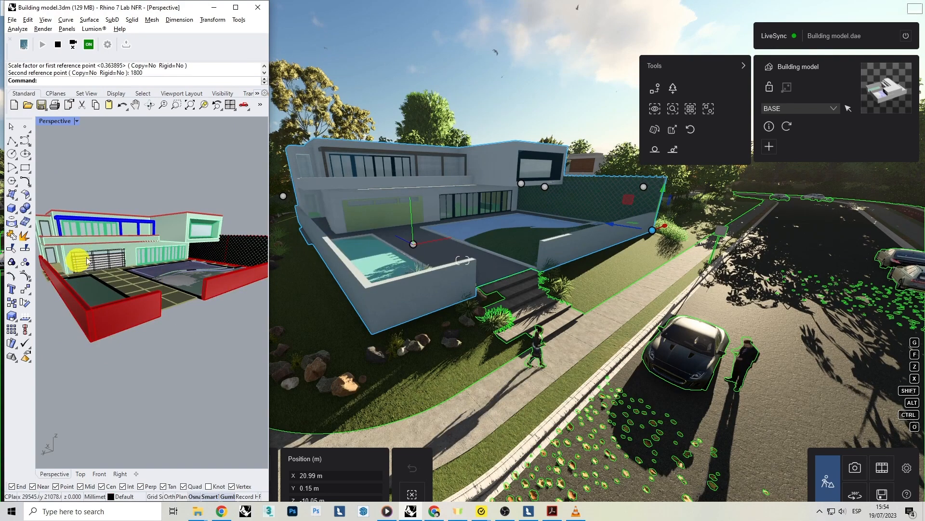
# Return to Lumion and examine the synced building up close, from the upper floor and from the street corner.
pyautogui.click(426, 247)
pyautogui.scroll(3, 428, 246)
pyautogui.moveTo(430, 245); pyautogui.dragTo(426, 247, button='right')
pyautogui.press('w')
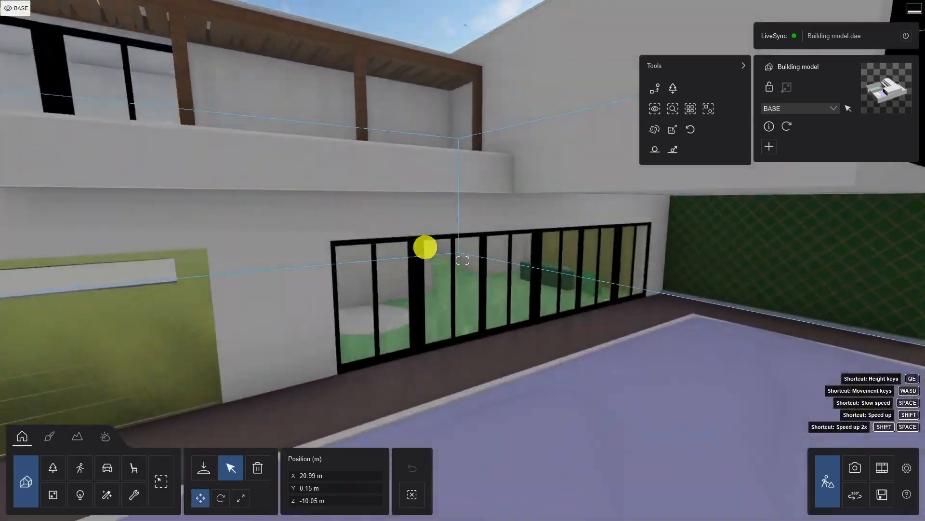
pyautogui.press('e')
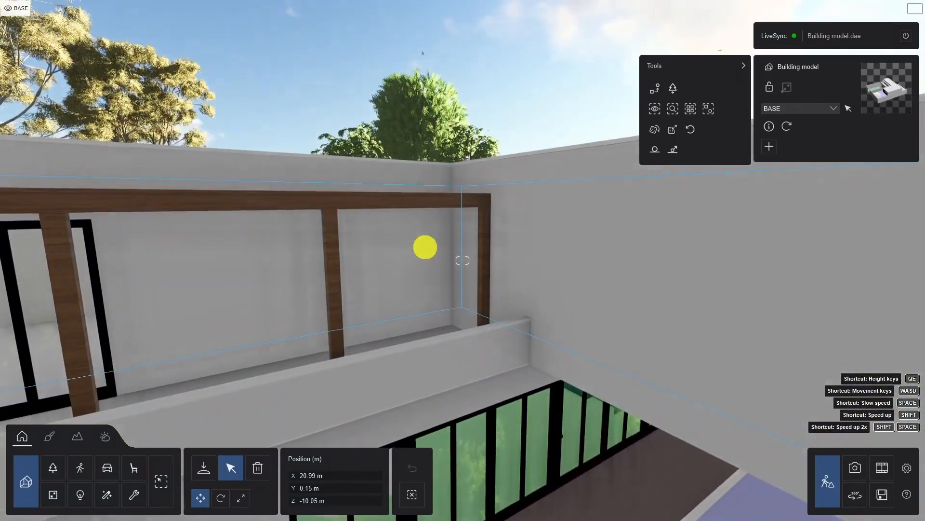
pyautogui.press('s')
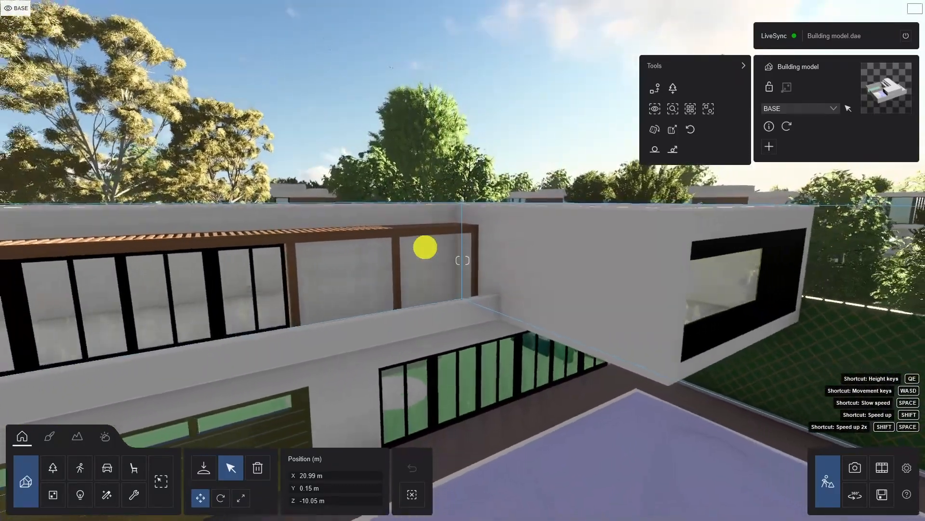
pyautogui.press('s')
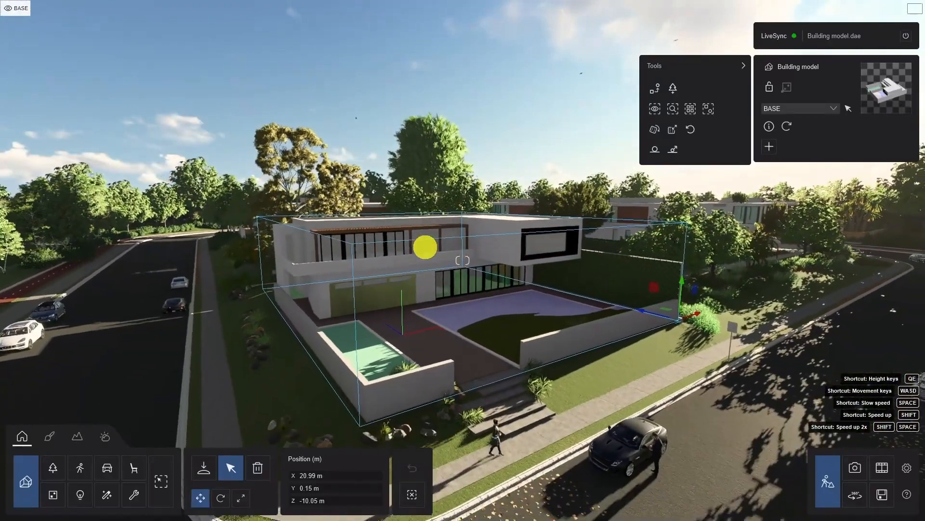
pyautogui.press('s')
pyautogui.press('a')
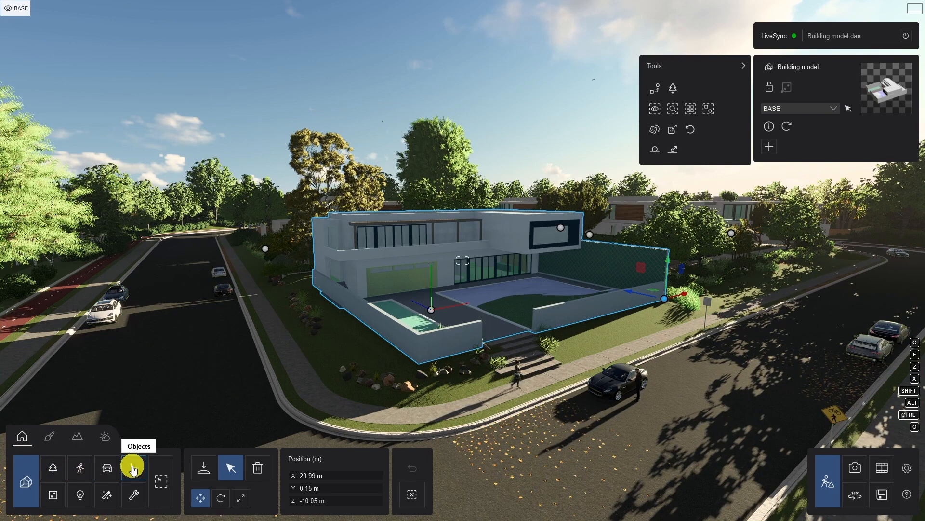
# Change the sun's direction in the weather settings to light the front of the building.
pyautogui.click(48, 438)
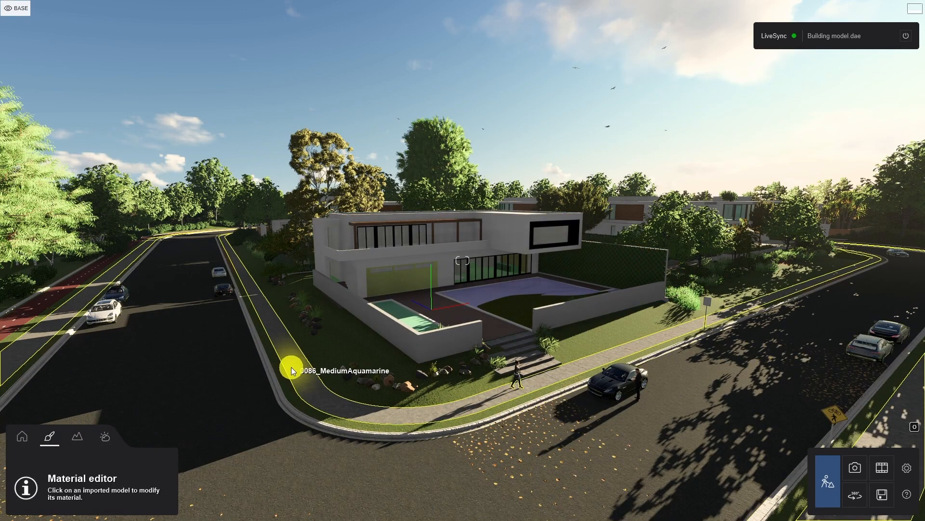
pyautogui.click(78, 438)
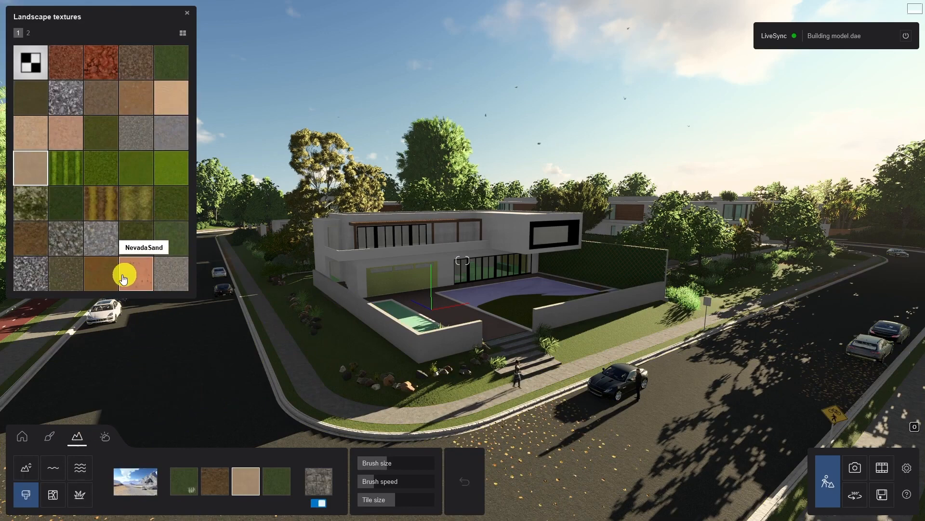
pyautogui.click(105, 436)
pyautogui.moveTo(141, 484); pyautogui.dragTo(104, 492)
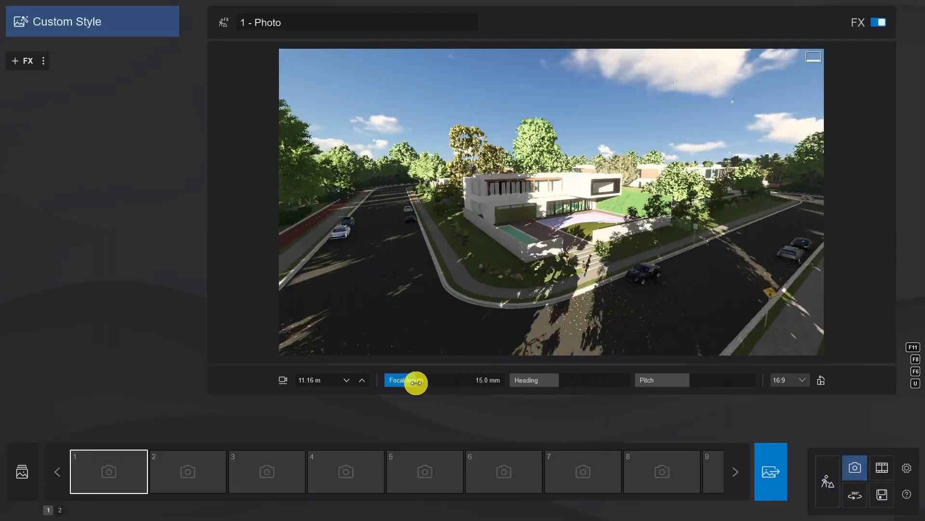
# Frame the house from across the street with a longer focal length and about 3.3 m camera height, and store it as photo 1.
pyautogui.moveTo(416, 382); pyautogui.dragTo(429, 383)
pyautogui.press('e')
pyautogui.moveTo(470, 297); pyautogui.dragTo(471, 297, button='right')
pyautogui.press('s')
pyautogui.press('q')
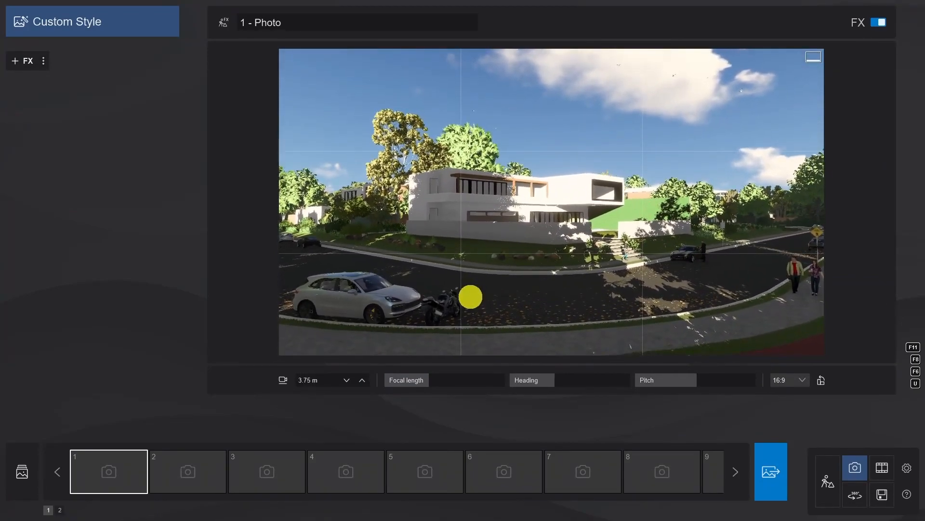
pyautogui.moveTo(103, 472)
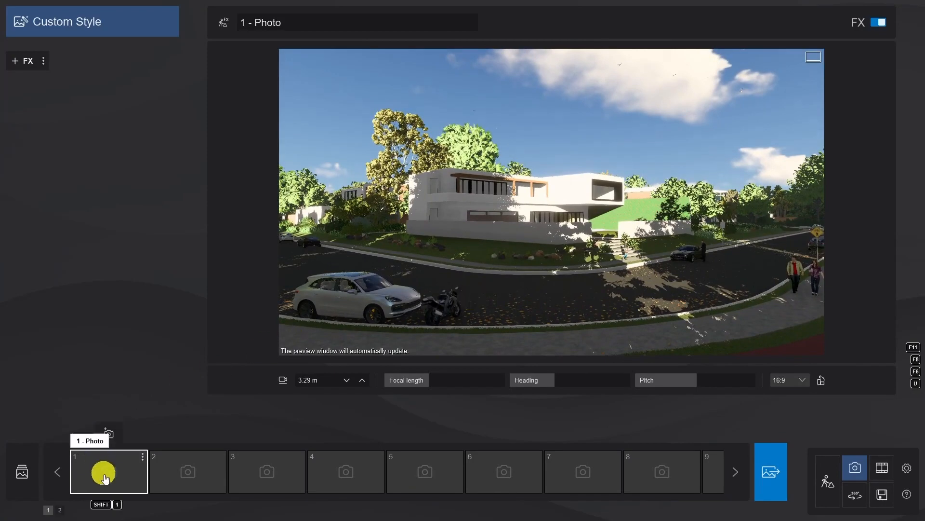
pyautogui.click(109, 434)
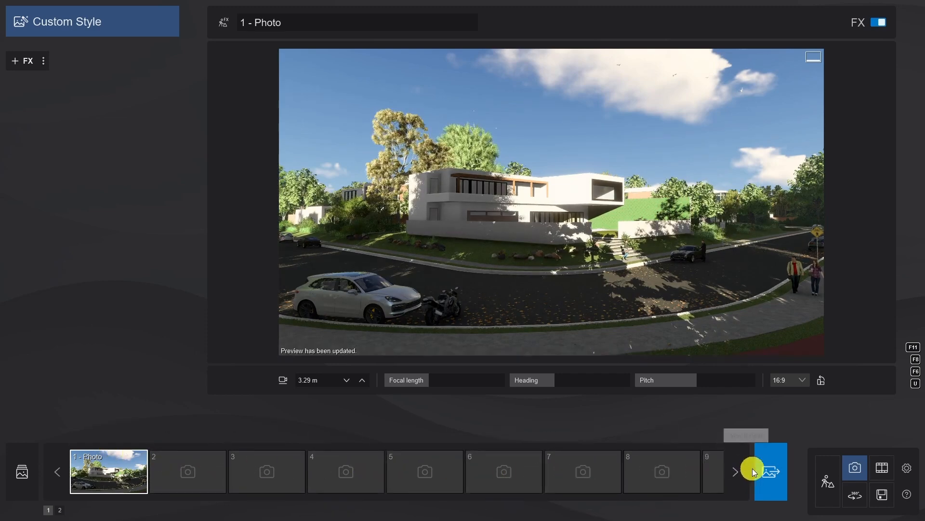
# Return to build mode and place a single Azalea RT shrub on the lawn beside the front steps.
pyautogui.click(827, 482)
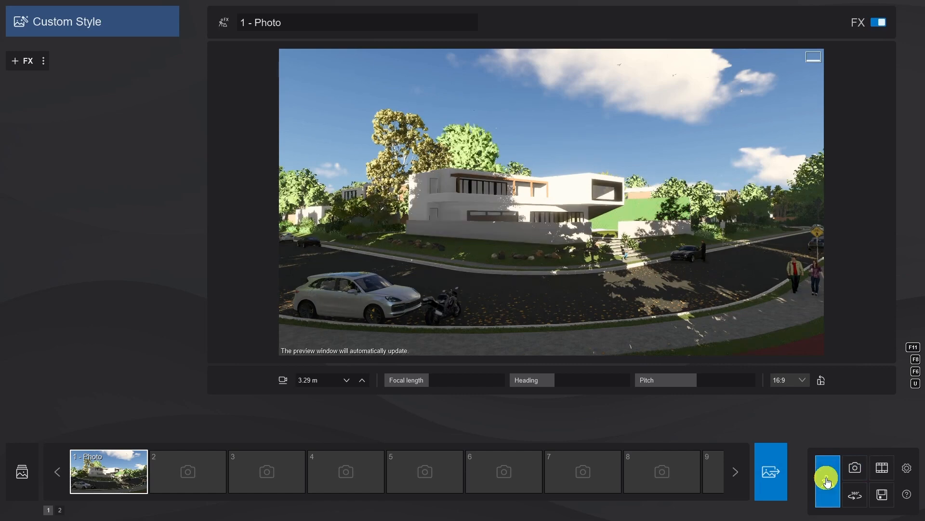
pyautogui.press('w')
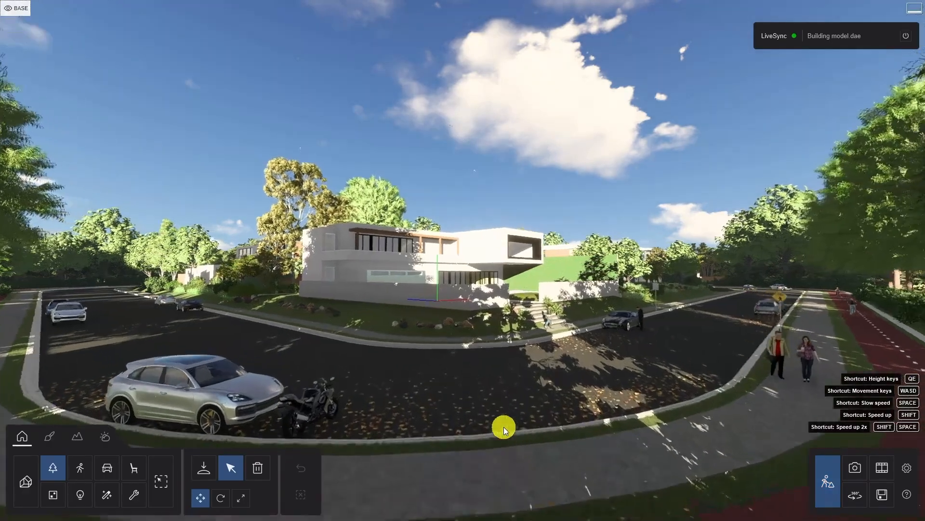
pyautogui.moveTo(345, 466); pyautogui.dragTo(350, 469, button='right')
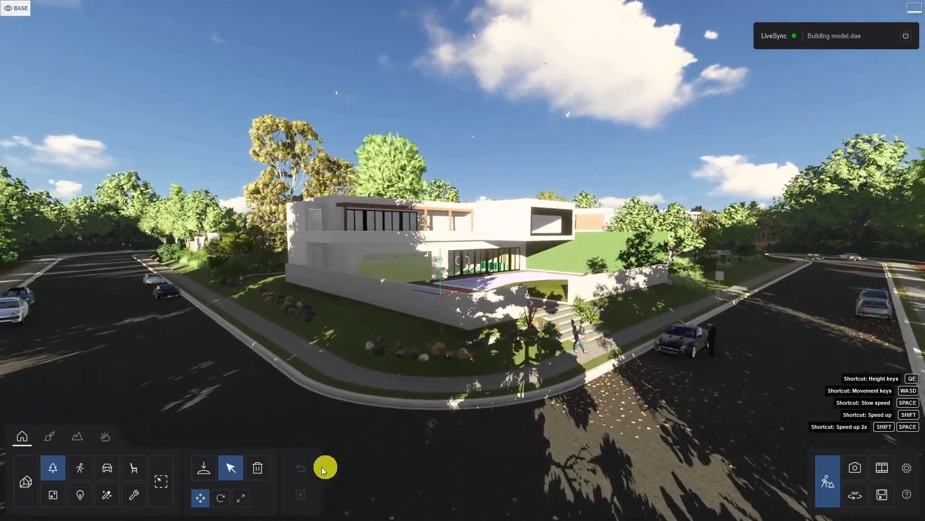
pyautogui.click(205, 466)
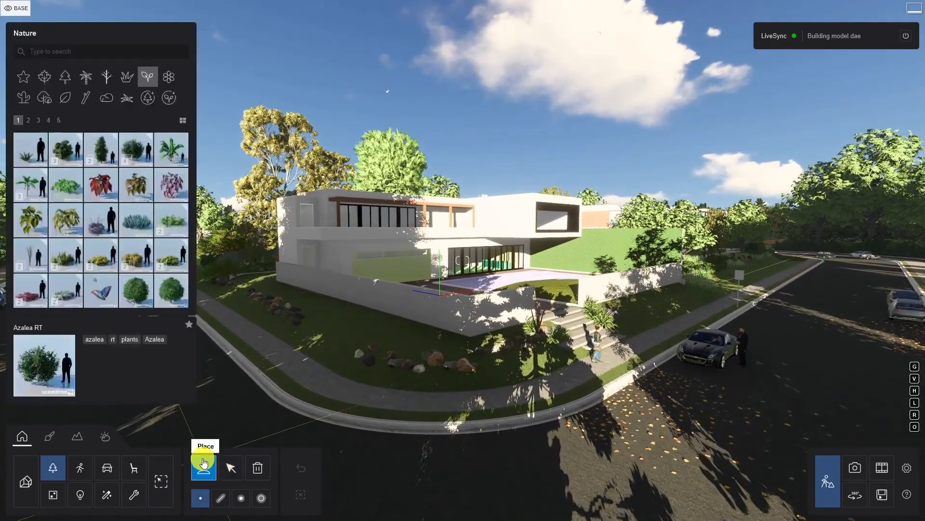
pyautogui.click(141, 143)
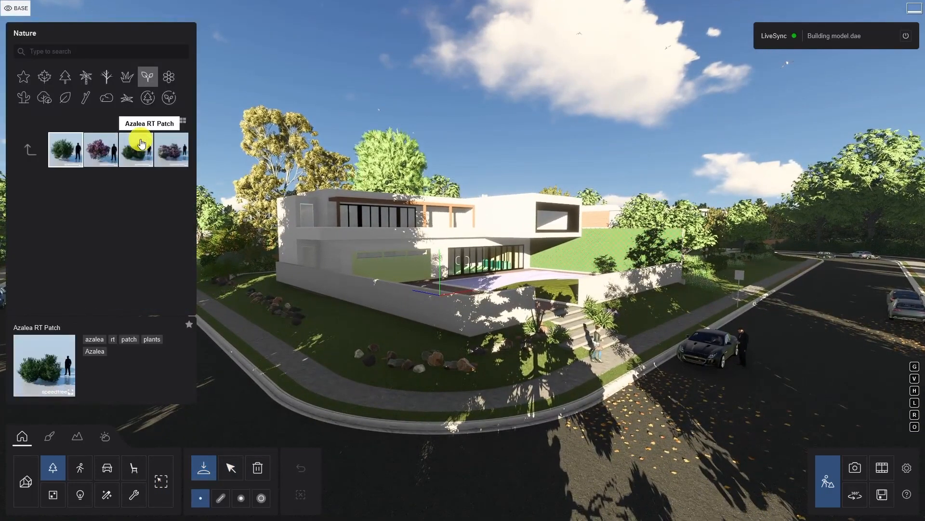
pyautogui.click(68, 154)
pyautogui.press('w')
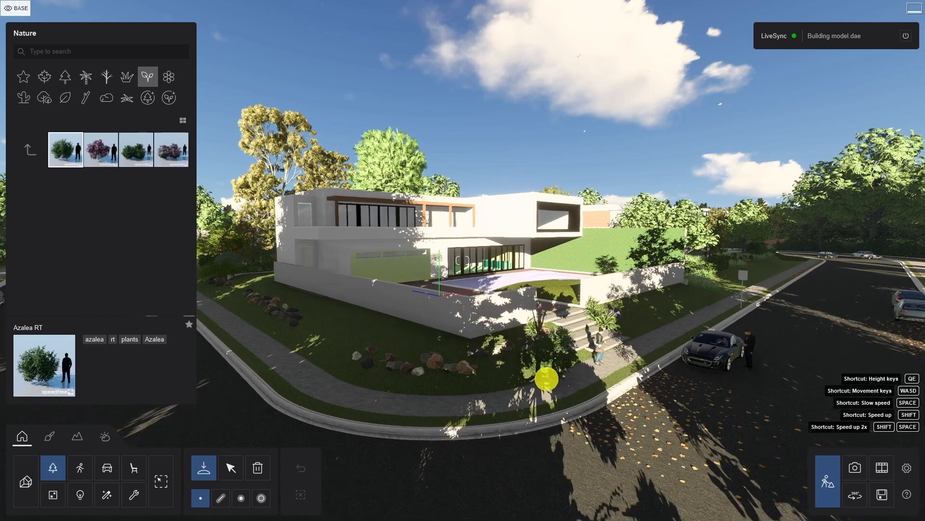
pyautogui.moveTo(545, 378); pyautogui.dragTo(545, 378, button='right')
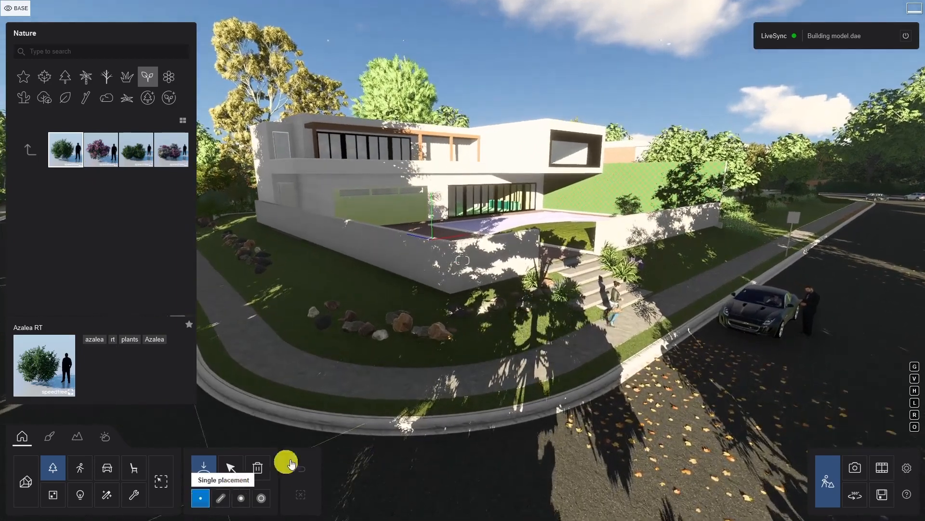
pyautogui.press('w')
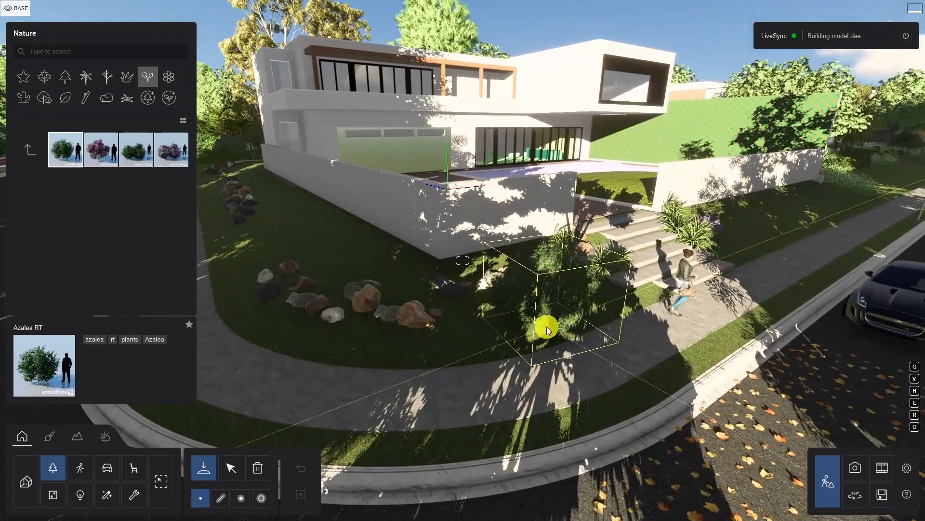
pyautogui.click(547, 326)
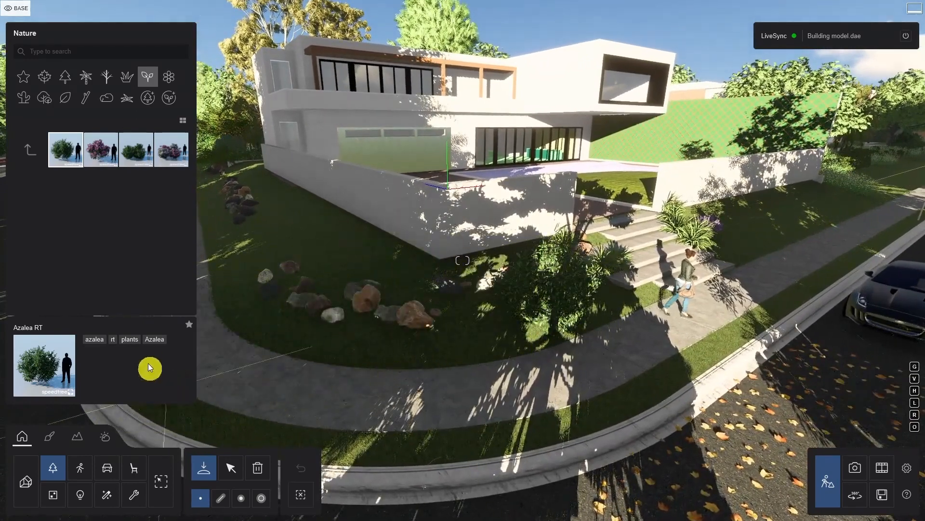
# Start a mass placement along a line with Azalea RT and add Cattail RT and CurlyPalmSmall 001 to the mix.
pyautogui.click(221, 496)
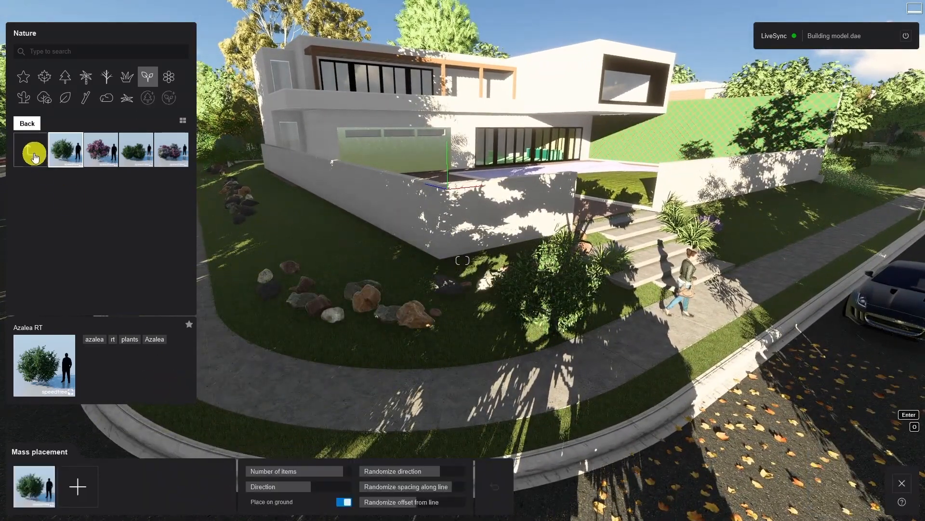
pyautogui.click(34, 156)
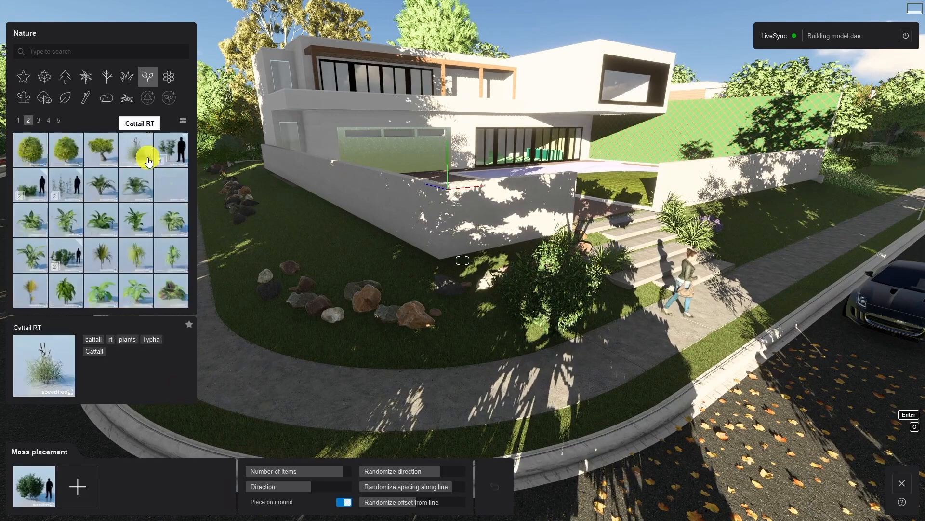
pyautogui.click(145, 151)
pyautogui.click(77, 486)
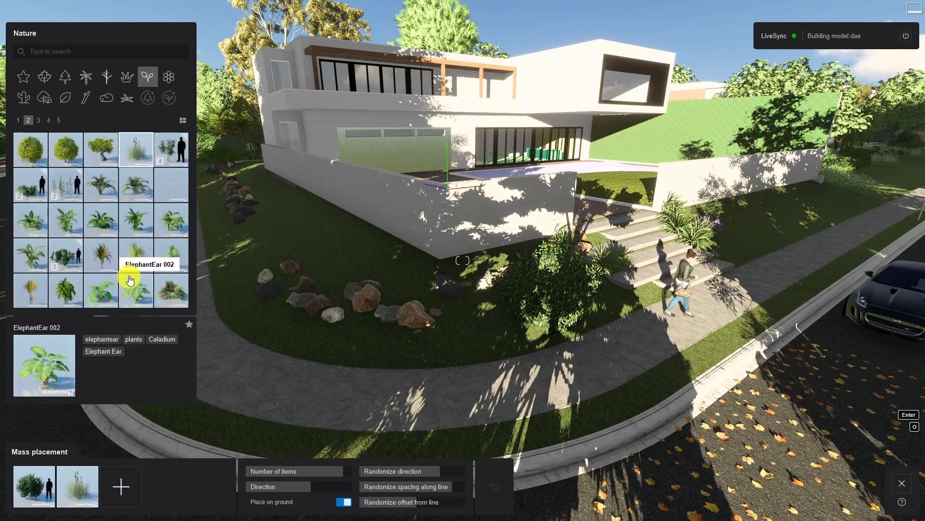
pyautogui.click(101, 185)
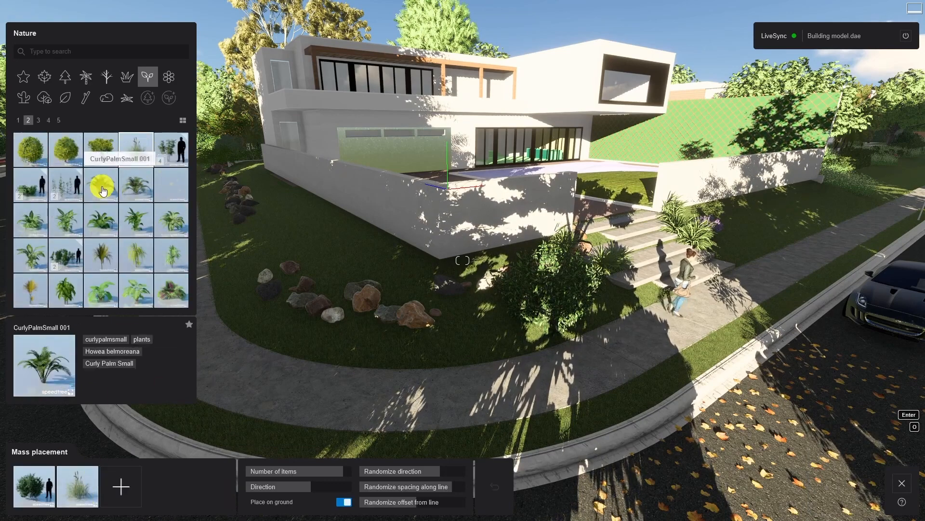
pyautogui.click(121, 486)
# Add four flowering plants to the mass placement mix, including Bigleaf Periwinkle Purple Grouped and English Lavender.
pyautogui.click(169, 76)
pyautogui.click(138, 149)
pyautogui.click(164, 487)
pyautogui.click(28, 120)
pyautogui.click(136, 151)
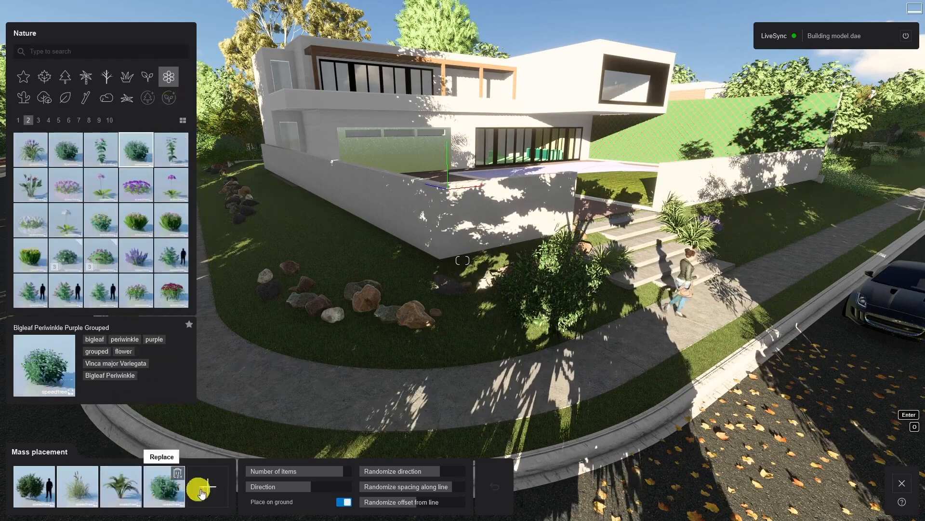
pyautogui.click(204, 487)
pyautogui.click(138, 255)
pyautogui.click(132, 476)
pyautogui.click(38, 120)
pyautogui.click(138, 219)
pyautogui.click(154, 477)
# Lay the plant mix along a curved path through the bed outside the perimeter wall, ending near the front steps.
pyautogui.press('s')
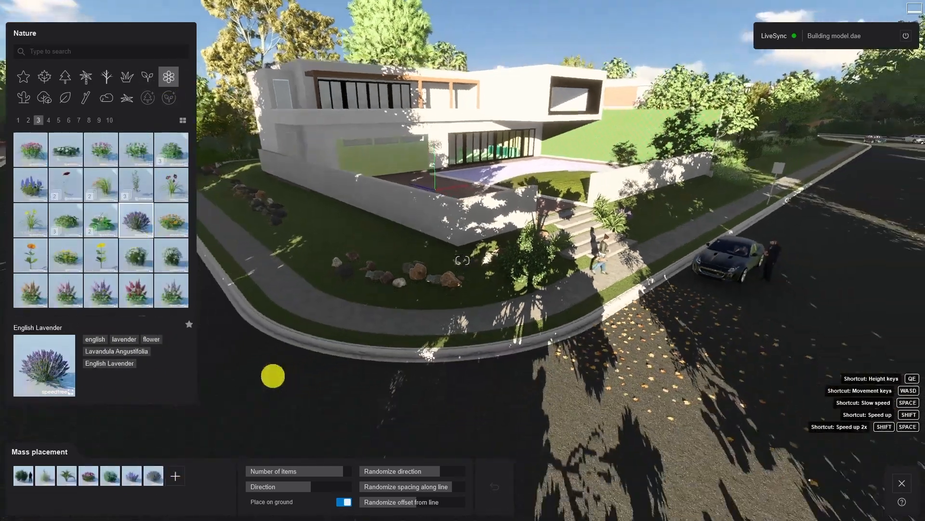
pyautogui.moveTo(273, 376); pyautogui.dragTo(235, 199, button='right')
pyautogui.click(235, 198)
pyautogui.click(451, 329)
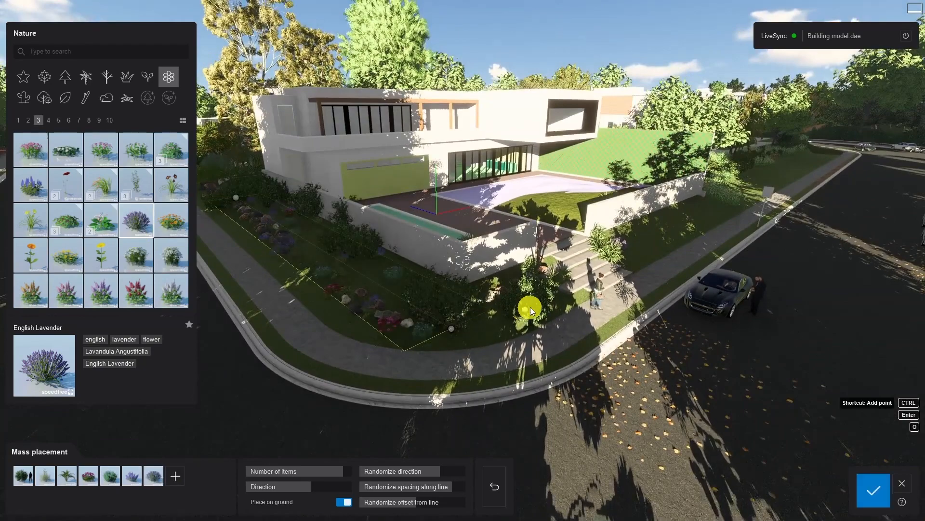
pyautogui.click(533, 297)
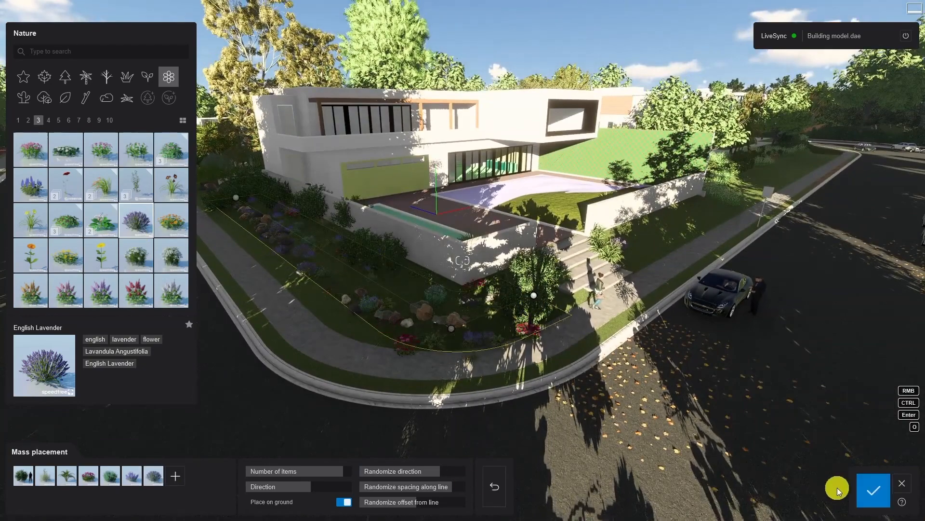
pyautogui.click(874, 490)
# Rotate the Blue Wonder Catmint beside the sidewalk and move it closer to the front steps.
pyautogui.press('w')
pyautogui.press('d')
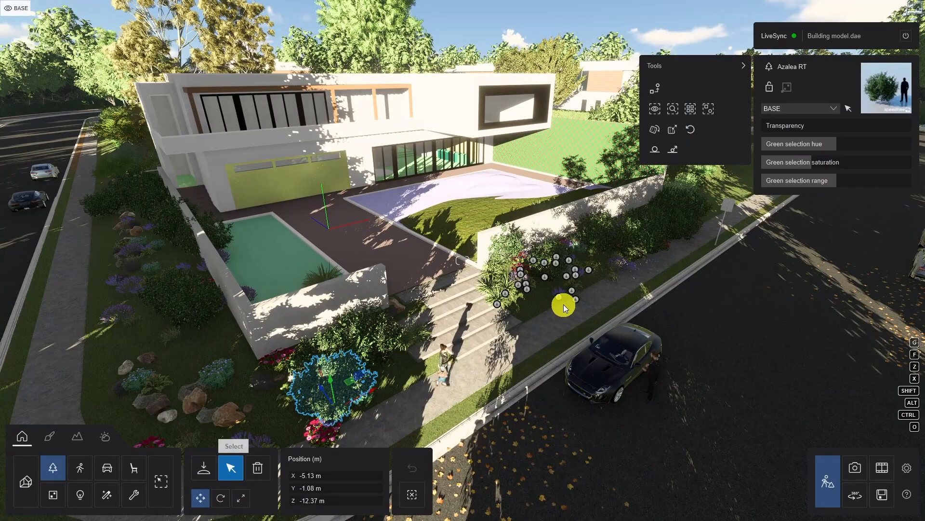
pyautogui.click(563, 305)
pyautogui.press('w')
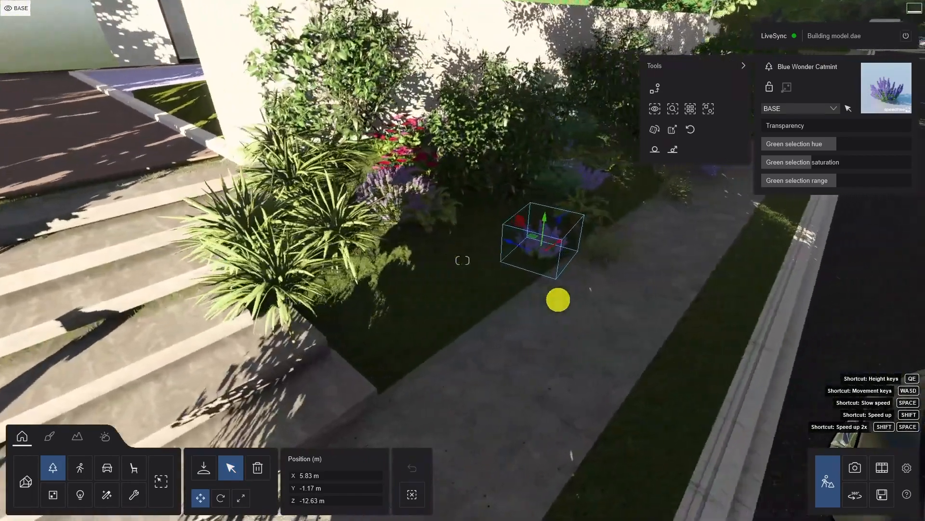
pyautogui.press('r')
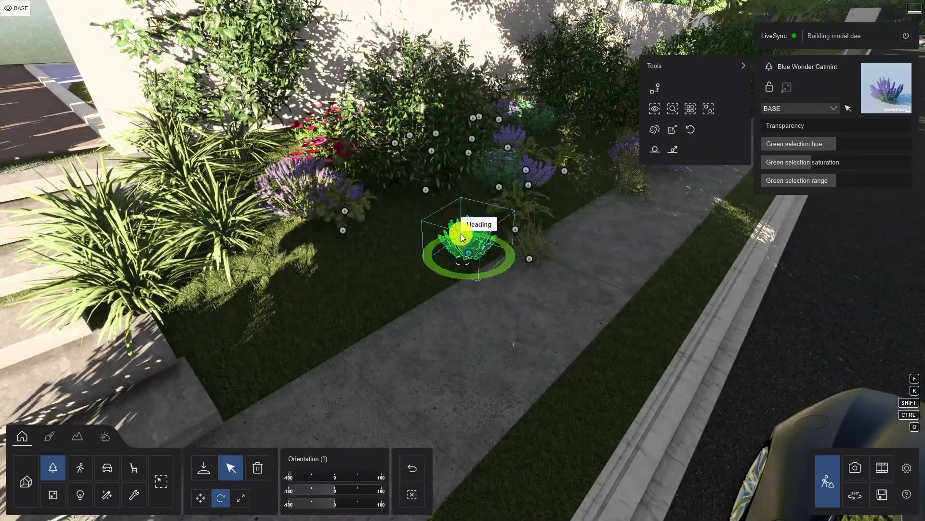
pyautogui.moveTo(459, 234); pyautogui.dragTo(420, 265)
pyautogui.press('m')
pyautogui.moveTo(474, 253); pyautogui.dragTo(400, 285)
pyautogui.press('s')
pyautogui.moveTo(400, 285); pyautogui.dragTo(396, 284, button='right')
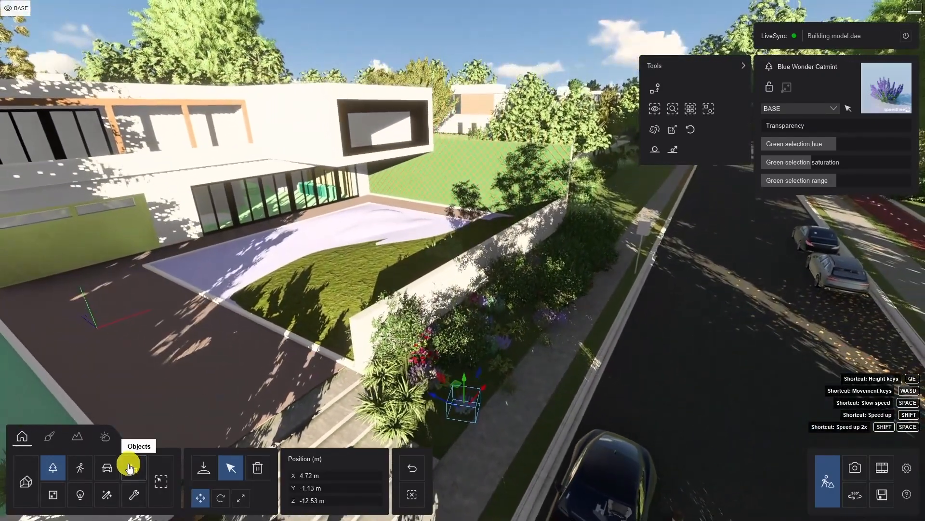
# Place GardenSet 029 Sofa pieces in an L-shape at the terrace corner by the green trellis wall.
pyautogui.click(134, 467)
pyautogui.click(202, 466)
pyautogui.click(65, 97)
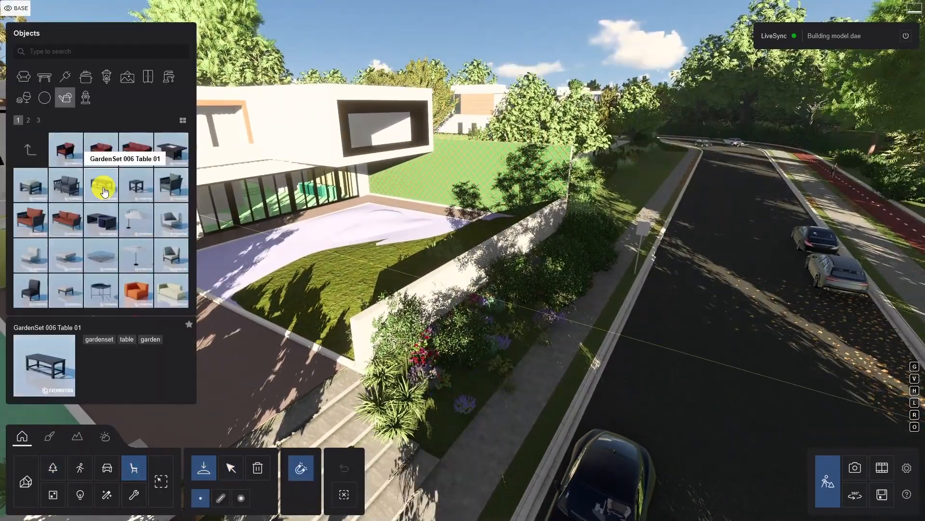
pyautogui.scroll(-2, 132, 199)
pyautogui.click(178, 269)
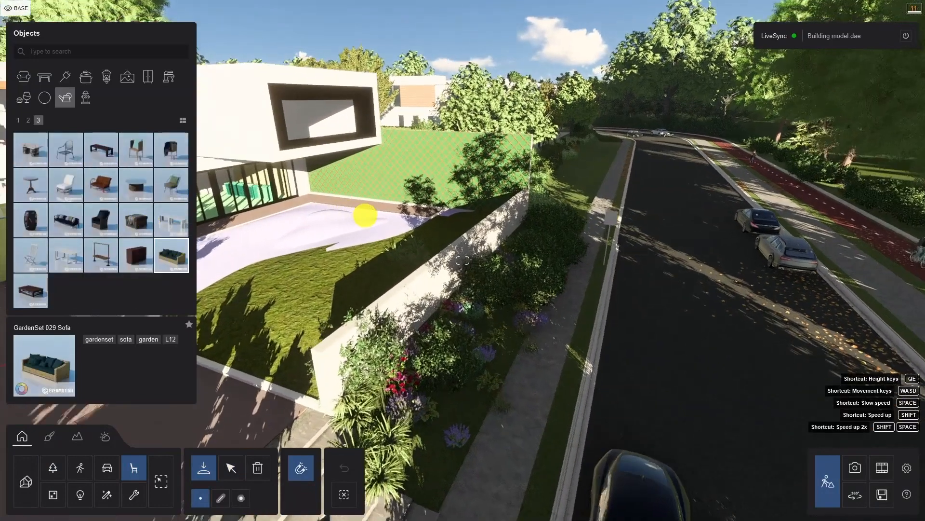
pyautogui.click(414, 214)
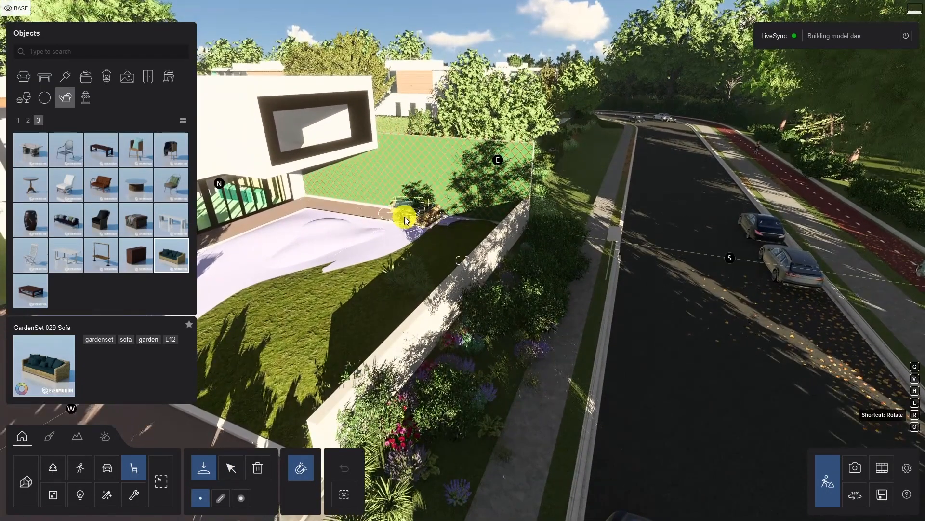
pyautogui.click(228, 470)
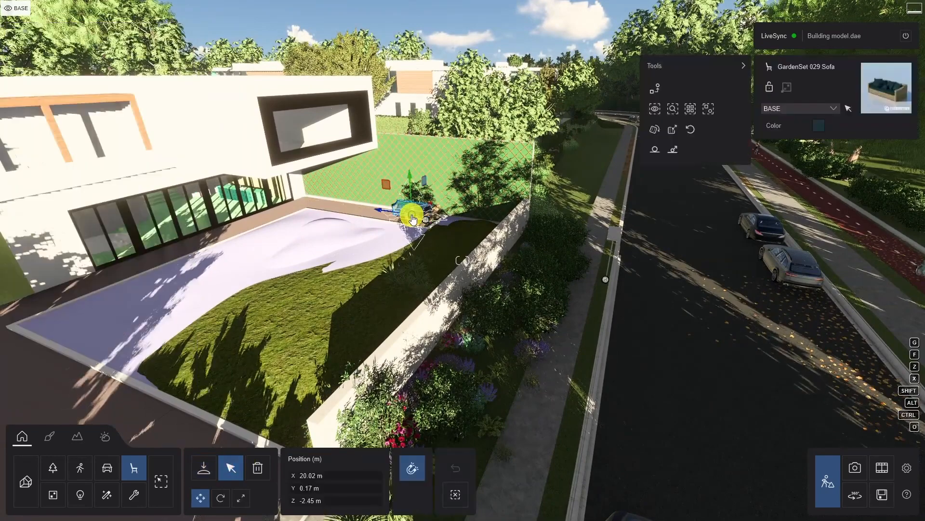
pyautogui.press('w')
pyautogui.moveTo(409, 215); pyautogui.dragTo(333, 308, button='right')
# Place a low round pouf and a Pouf 003 on the terrace next to the garden sofas.
pyautogui.click(204, 467)
pyautogui.click(24, 76)
pyautogui.click(124, 172)
pyautogui.click(136, 149)
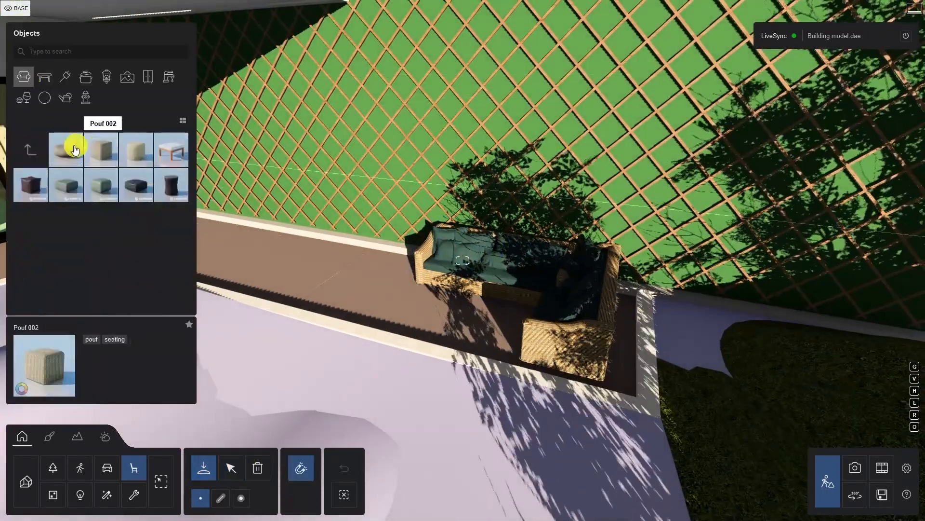
pyautogui.click(350, 257)
pyautogui.click(135, 150)
pyautogui.click(274, 239)
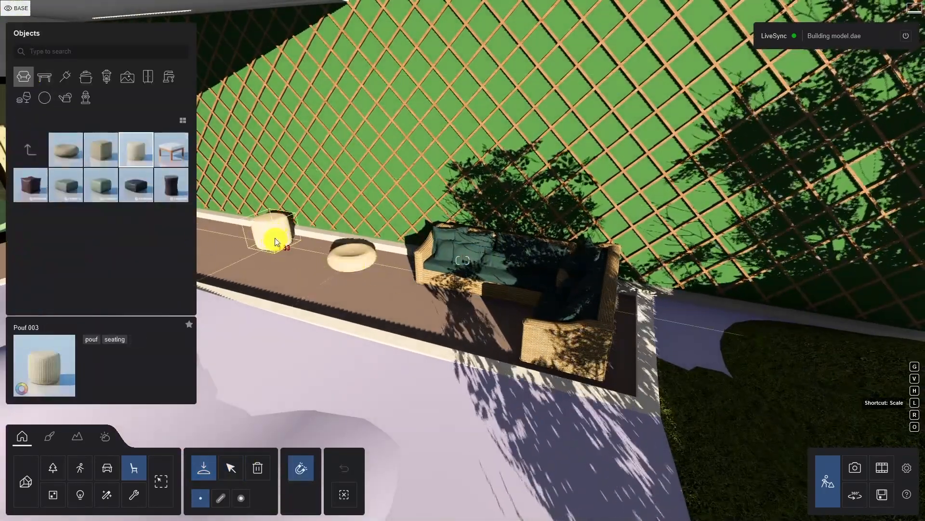
pyautogui.click(231, 467)
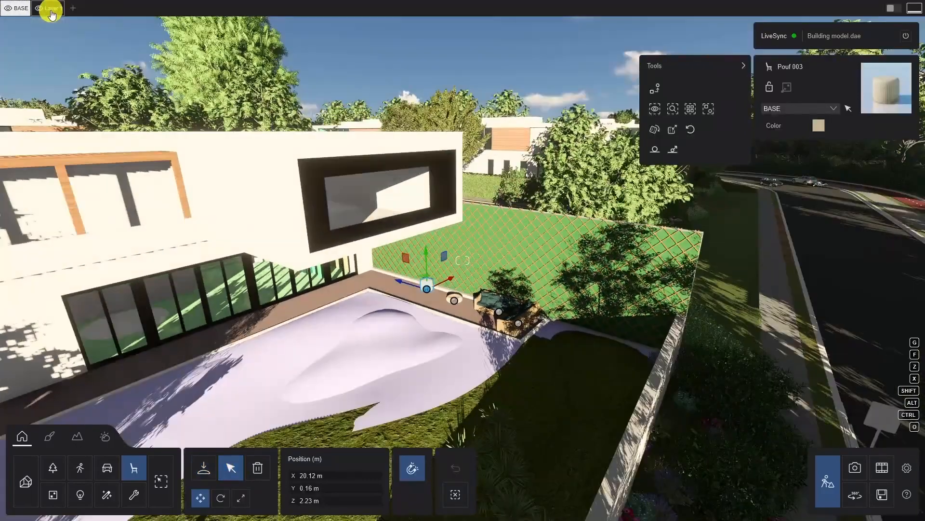
# Add four more layers to the project after Layer 1.
pyautogui.click(75, 11)
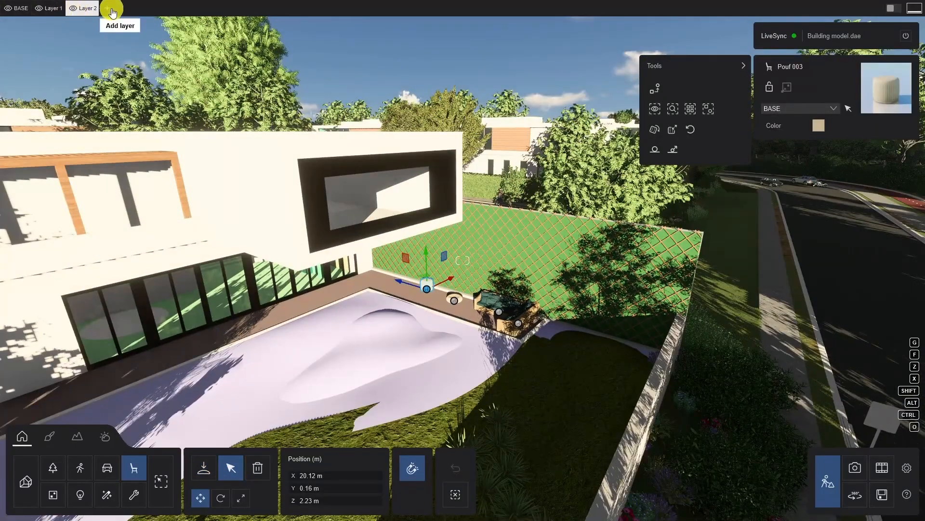
pyautogui.click(110, 11)
pyautogui.click(144, 11)
pyautogui.click(178, 9)
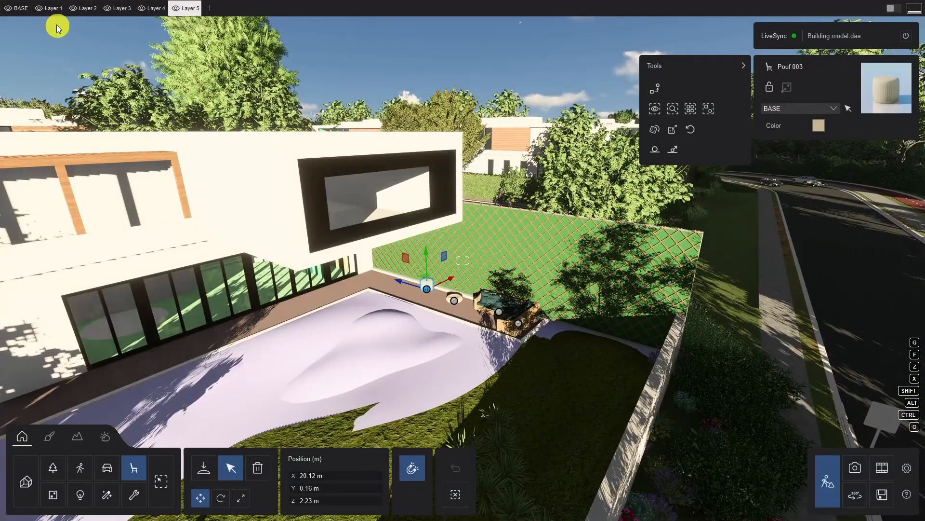
# Rename Layer 1 as Trees and Layer 2 as PlantingAreas.
pyautogui.click(53, 8)
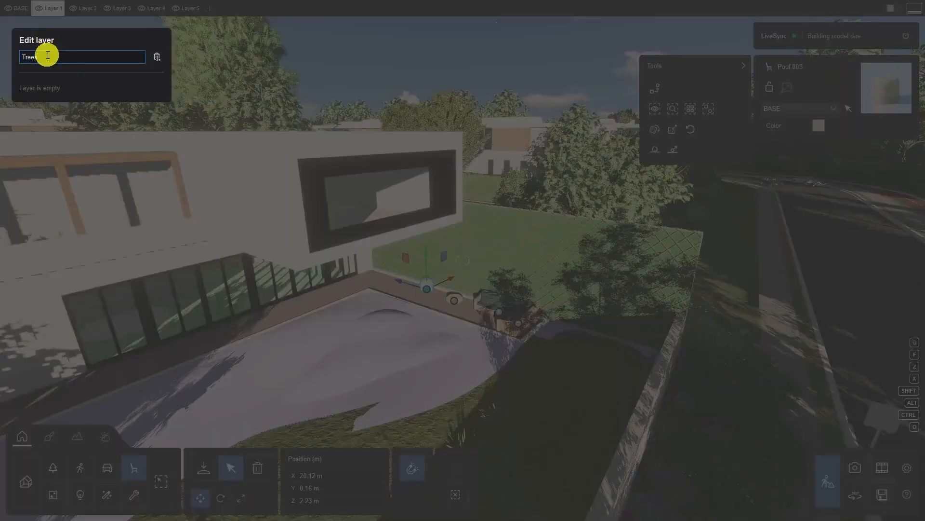
pyautogui.press('Return')
pyautogui.click(78, 8)
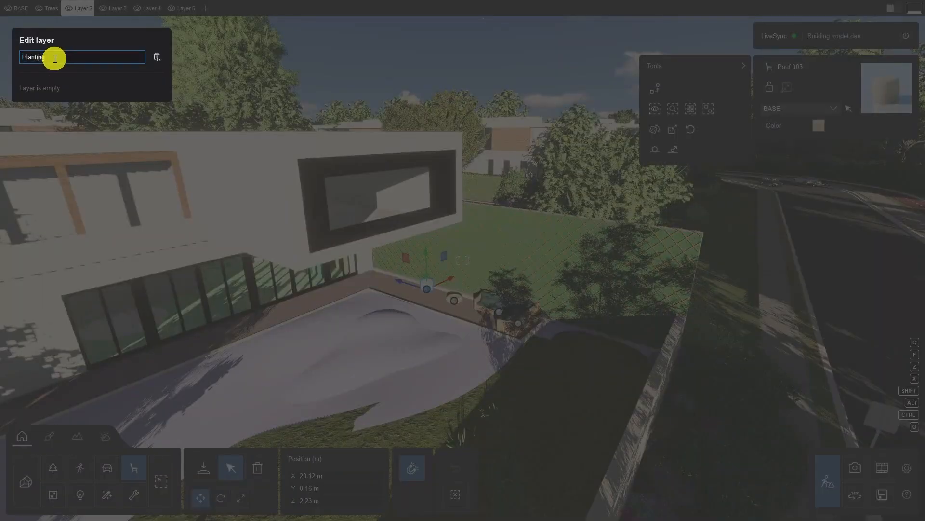
pyautogui.write('PlantingAreas')
pyautogui.press('Return')
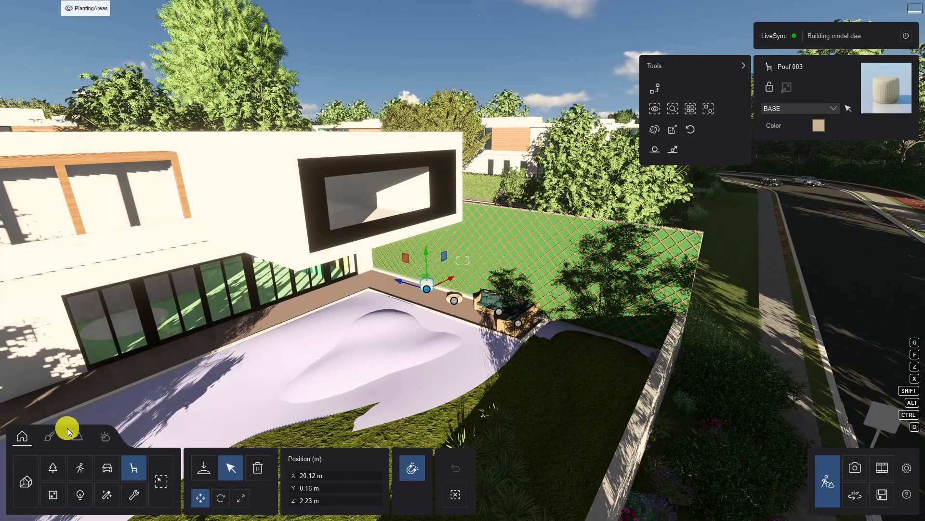
# Assign the Azalea RT bush outside the garden wall to the Trees layer.
pyautogui.click(55, 472)
pyautogui.click(702, 374)
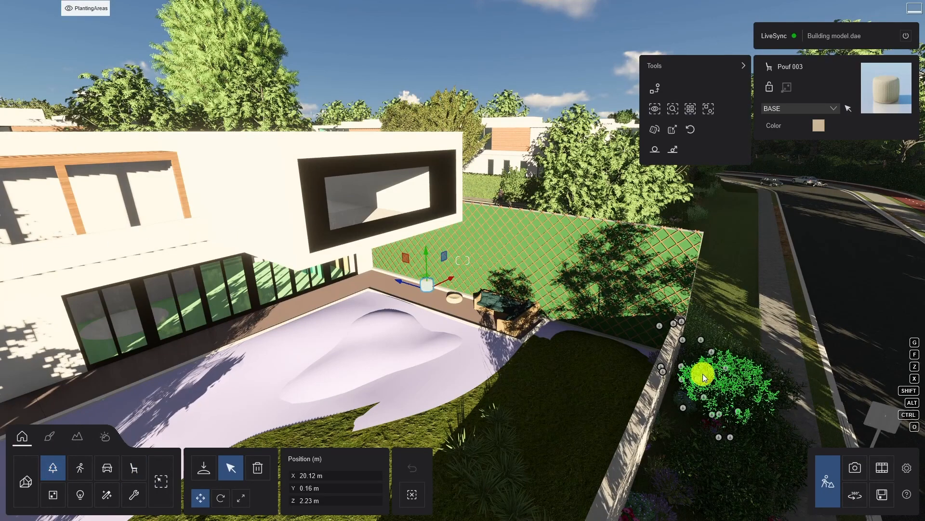
pyautogui.click(825, 107)
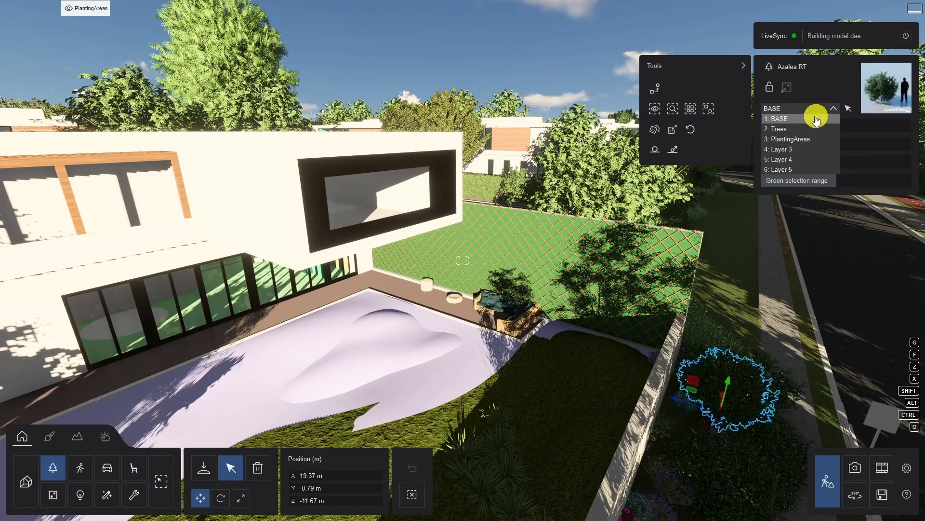
pyautogui.click(782, 130)
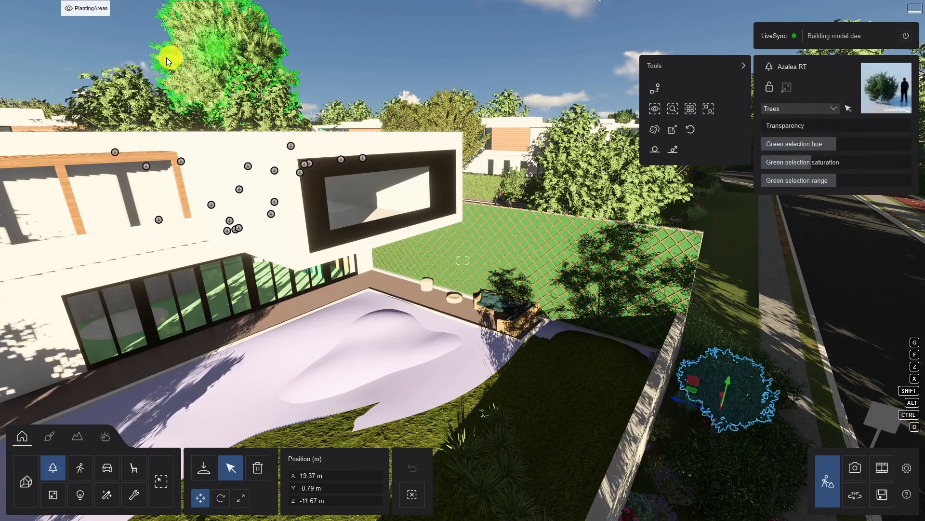
# Move all items of the Trees layer to the PlantingAreas layer.
pyautogui.click(40, 10)
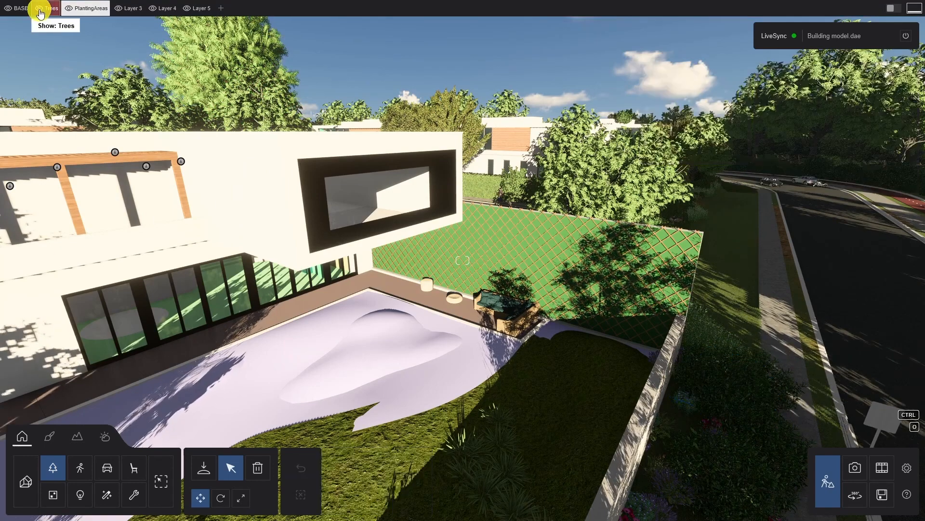
pyautogui.click(48, 14)
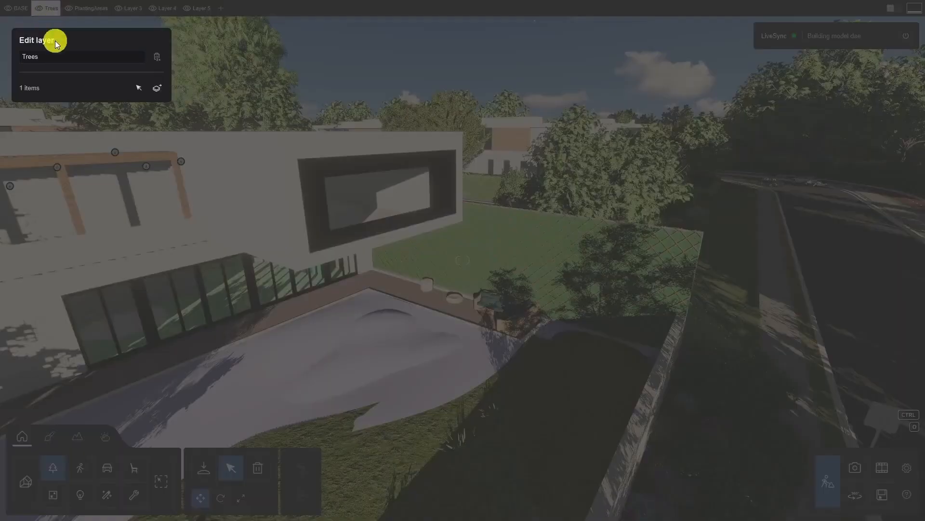
pyautogui.click(161, 90)
pyautogui.click(137, 118)
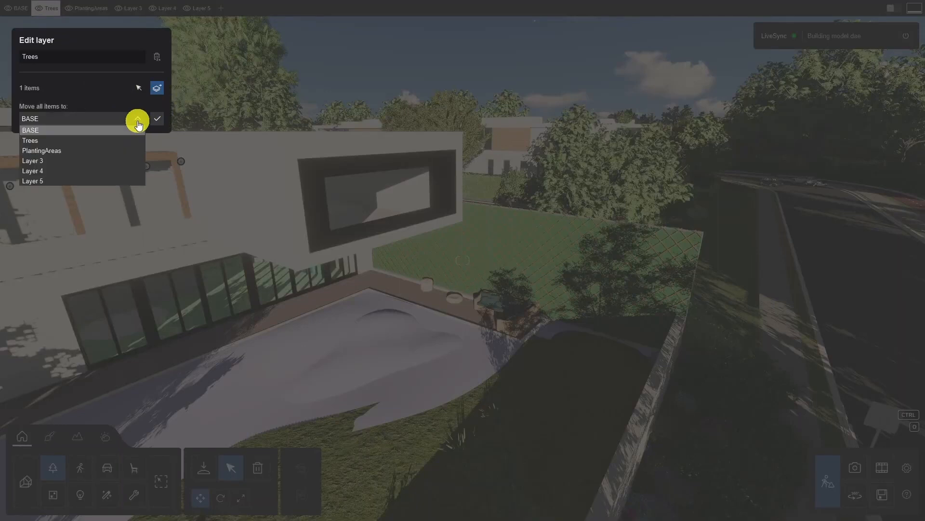
pyautogui.click(49, 151)
pyautogui.click(157, 119)
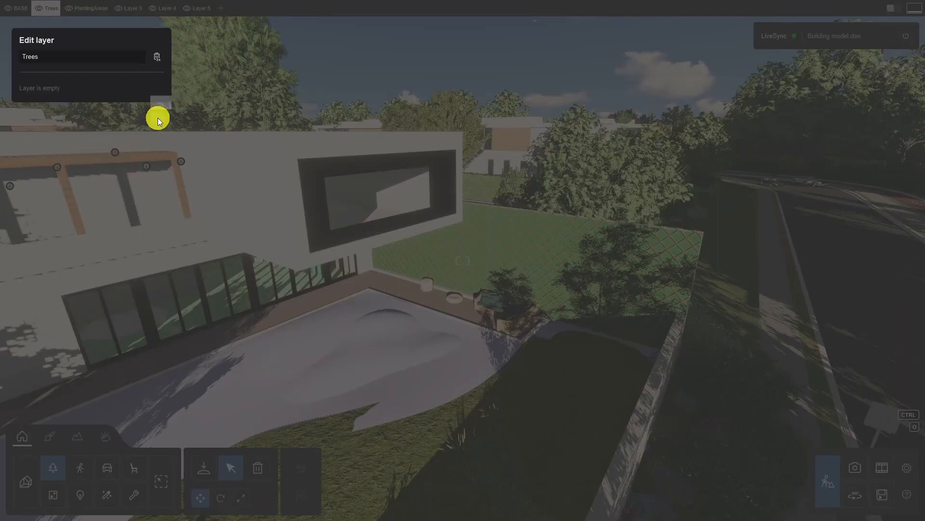
# Delete the empty Layer 5 from the project.
pyautogui.click(198, 10)
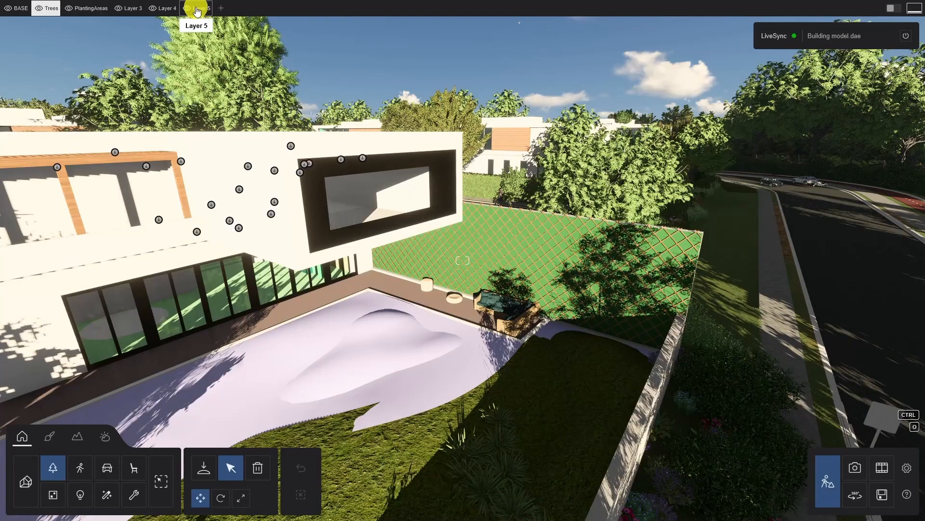
pyautogui.click(196, 9)
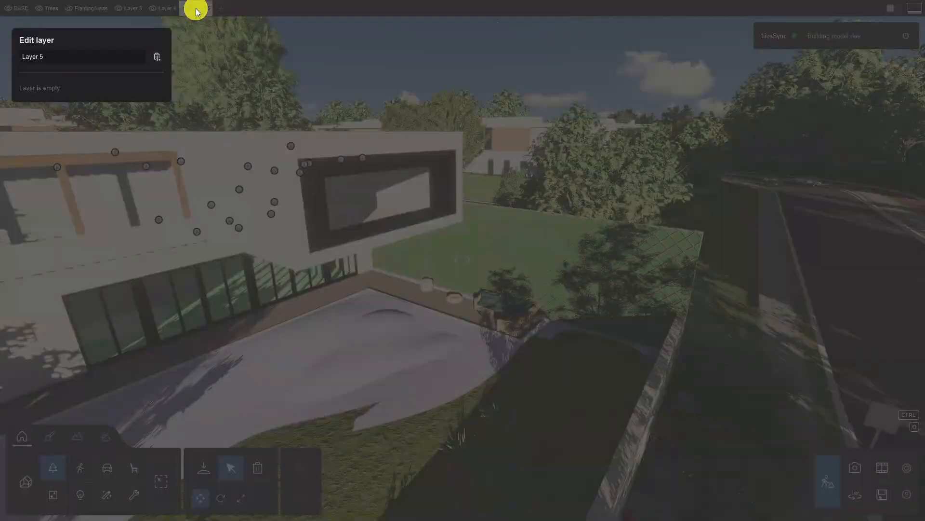
pyautogui.doubleClick(157, 59)
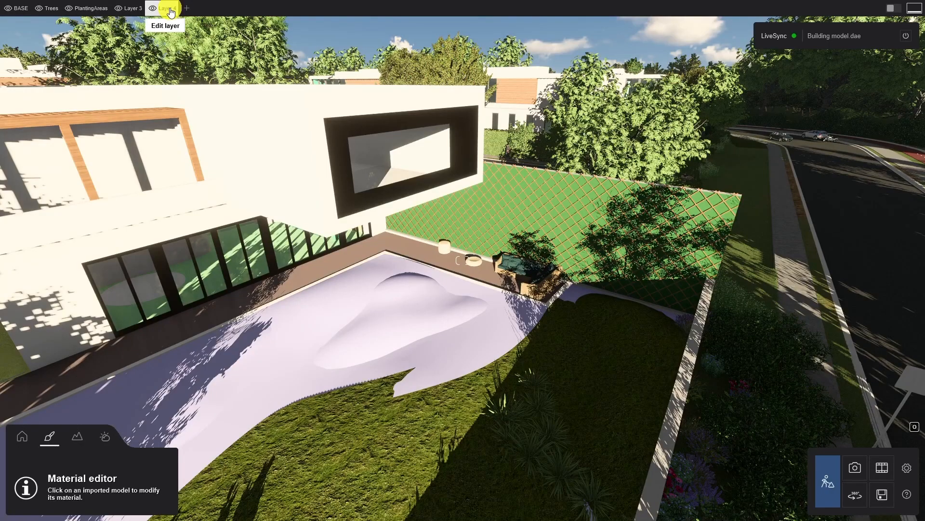
# Apply a light pitted concrete from the third page of that material category to the boundary wall and set its relief to 145%.
pyautogui.press('s')
pyautogui.moveTo(452, 392); pyautogui.dragTo(452, 393, button='right')
pyautogui.press('s')
pyautogui.press('e')
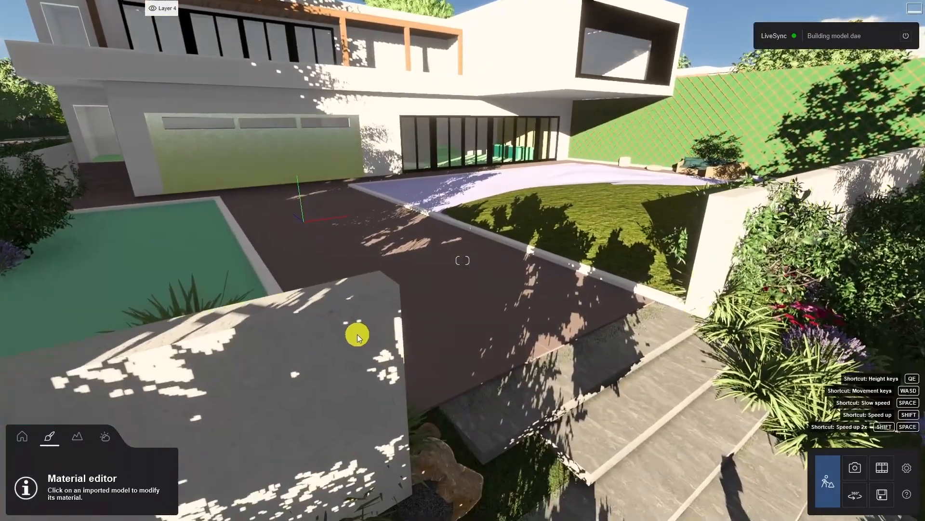
pyautogui.click(354, 334)
pyautogui.click(140, 214)
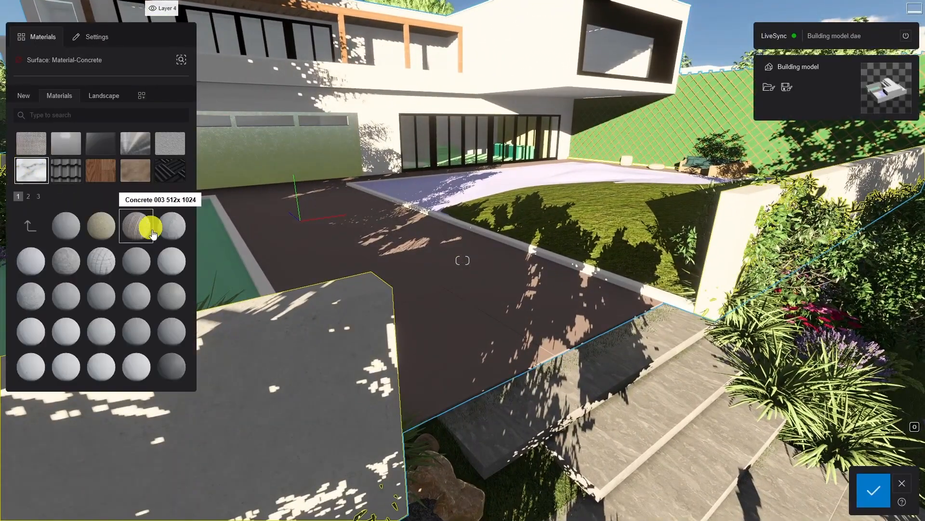
pyautogui.click(38, 197)
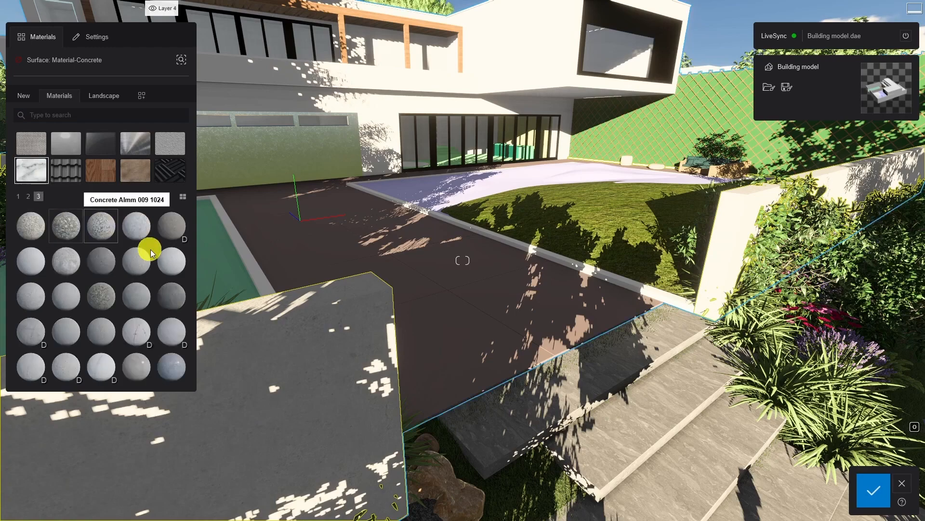
pyautogui.click(171, 261)
pyautogui.press('w')
pyautogui.press('a')
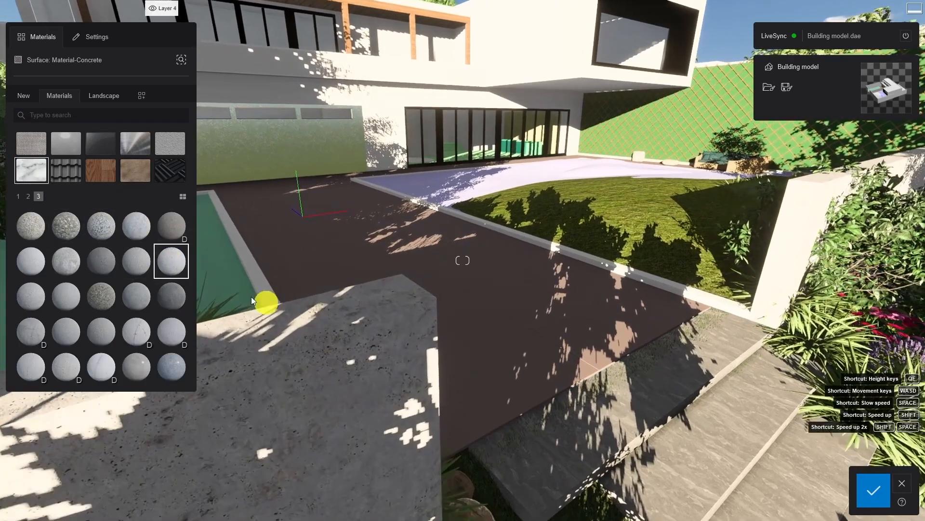
pyautogui.click(171, 259)
pyautogui.moveTo(91, 146); pyautogui.dragTo(129, 147)
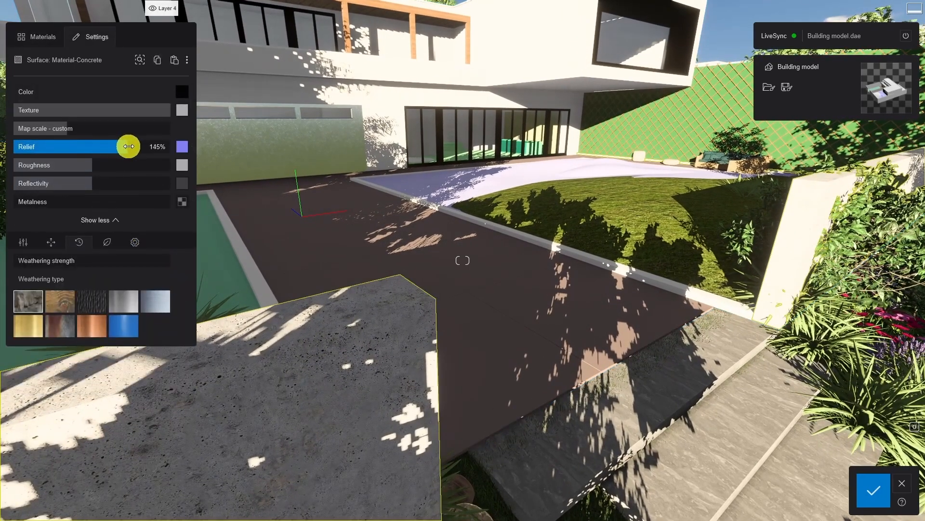
# Apply a brownish-grey displacement concrete to the curb between driveway and lawn, and set its weathering strength to 70%.
pyautogui.press('w')
pyautogui.moveTo(357, 237); pyautogui.dragTo(384, 250, button='right')
pyautogui.click(461, 307)
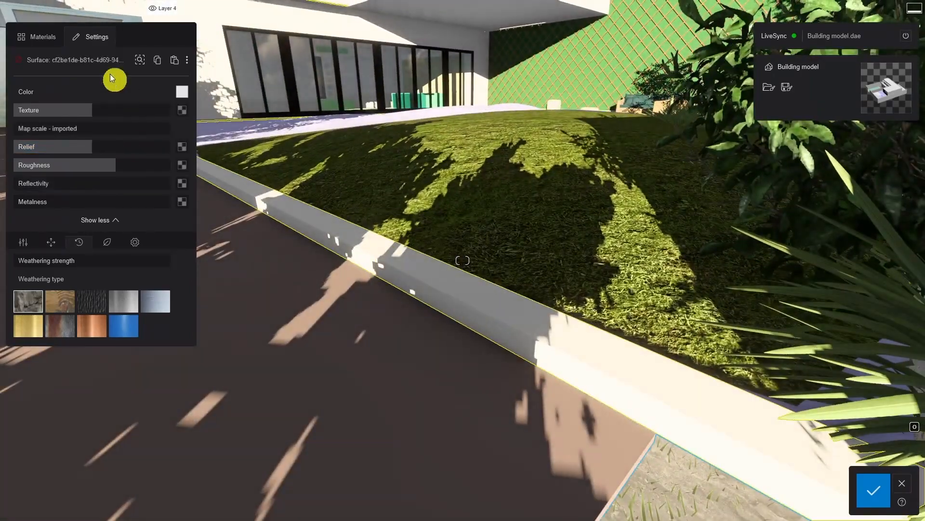
pyautogui.click(39, 36)
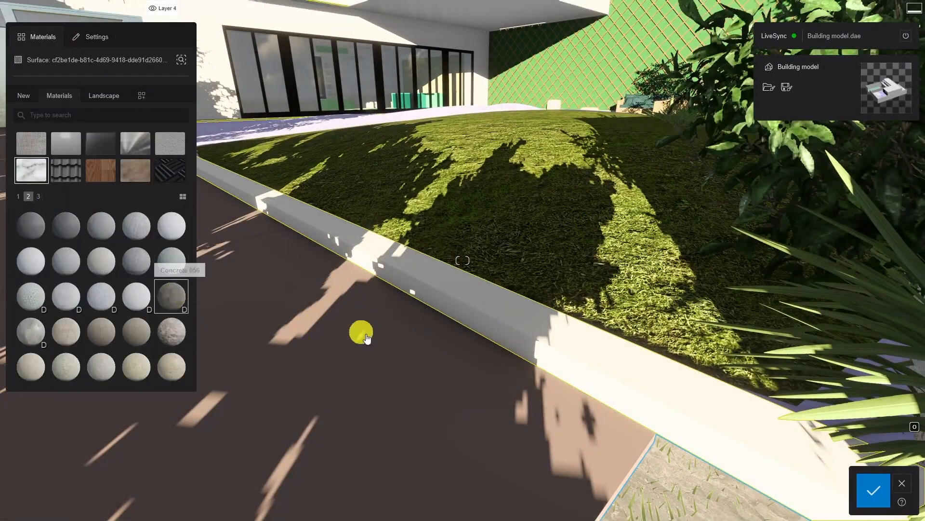
pyautogui.press('d')
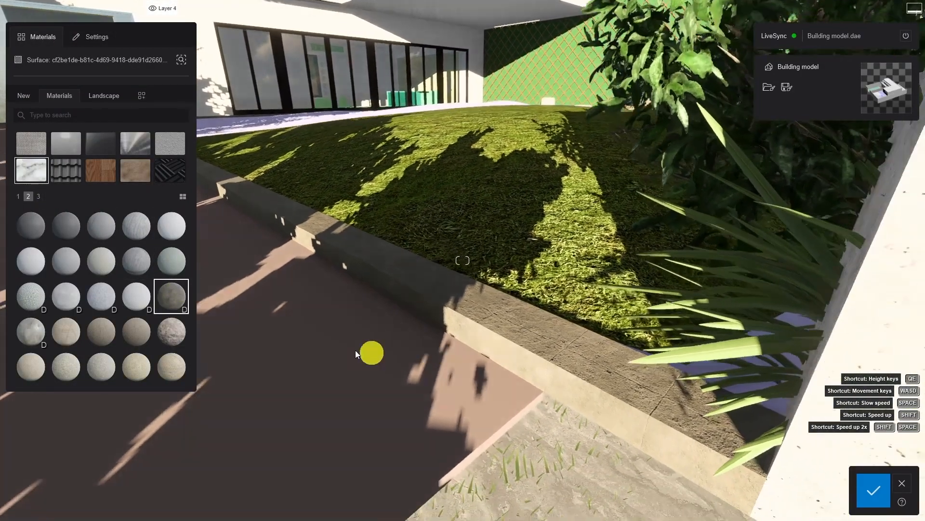
pyautogui.click(172, 295)
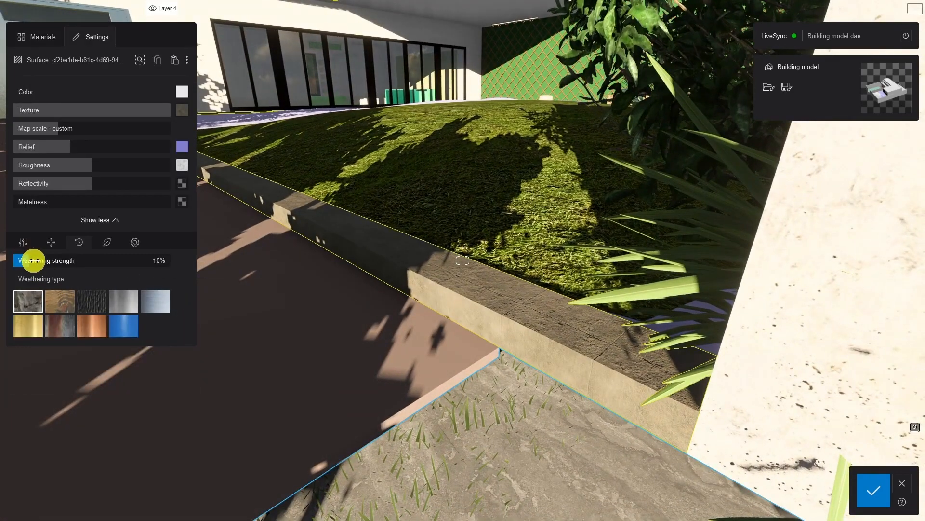
pyautogui.moveTo(34, 261); pyautogui.dragTo(136, 261)
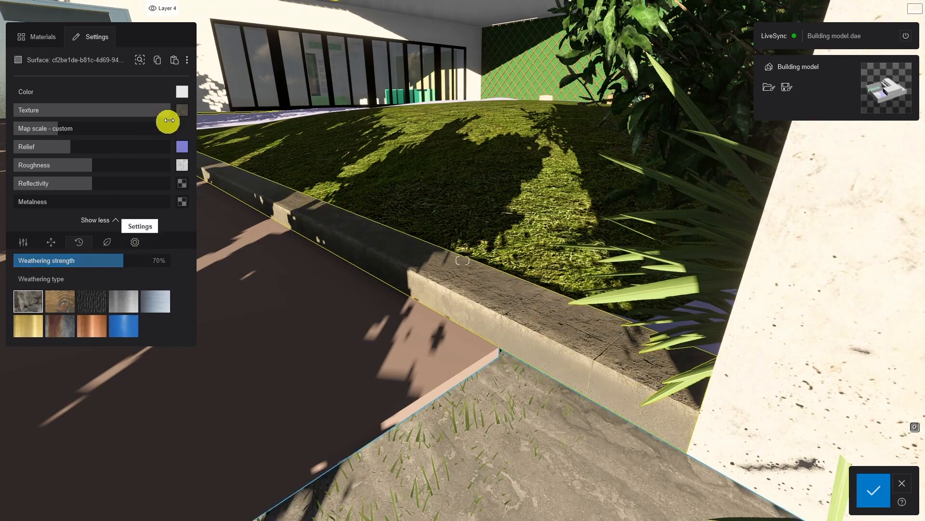
# Save the curb material to the custom materials as Curbs2 in the Main (default) category folder.
pyautogui.click(187, 60)
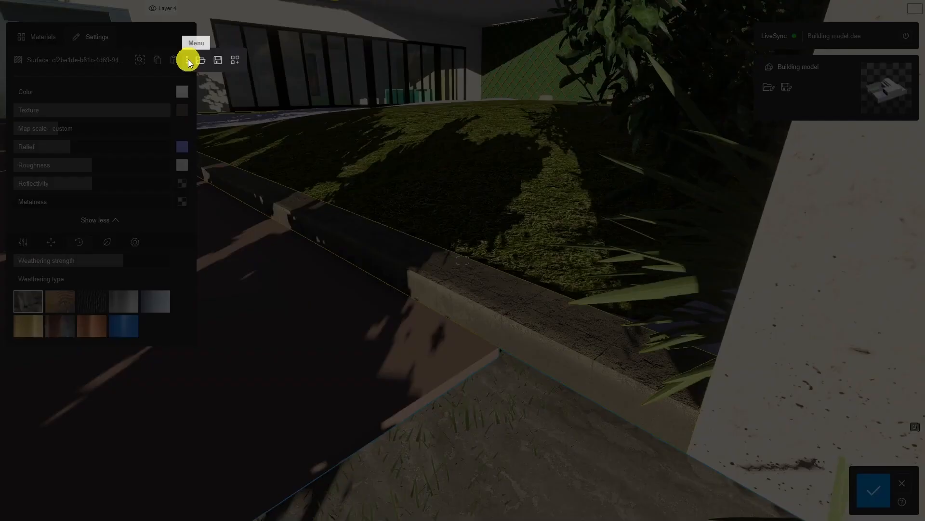
pyautogui.click(236, 61)
pyautogui.click(490, 251)
pyautogui.write('C')
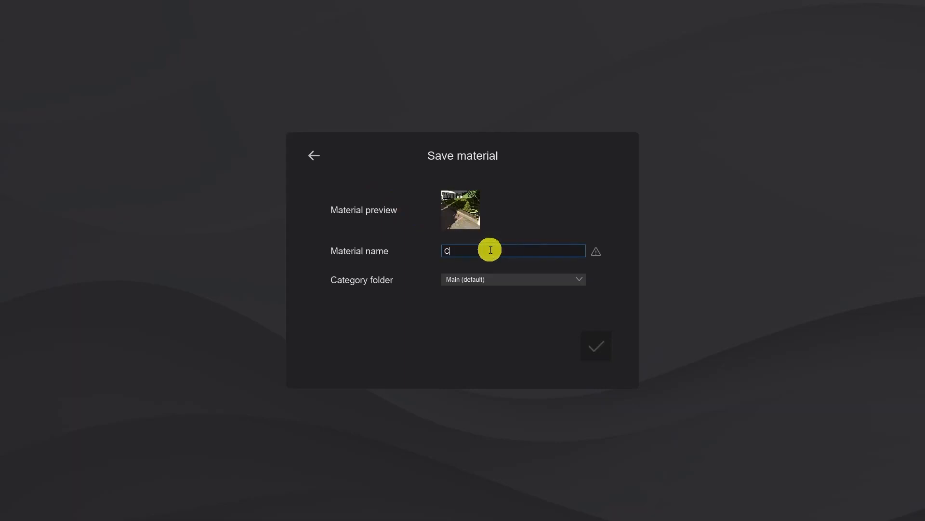
pyautogui.write('urbs2')
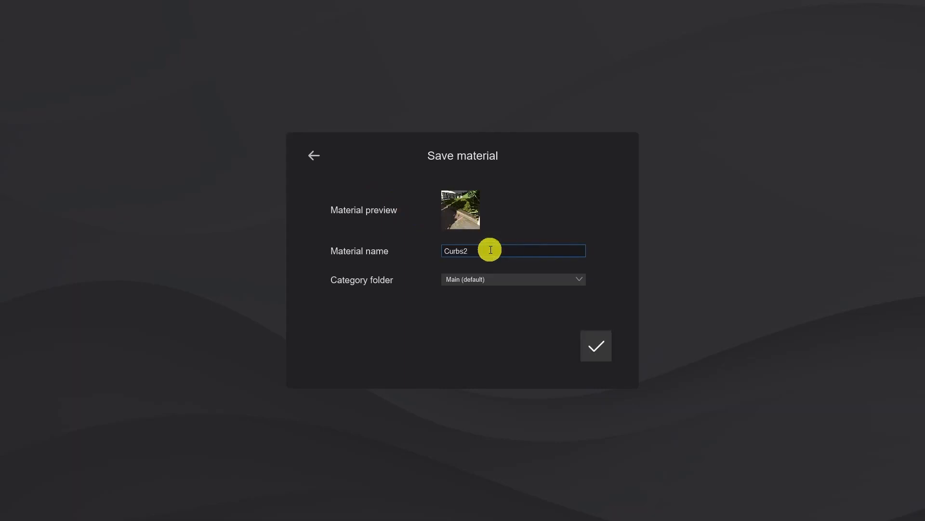
pyautogui.click(605, 347)
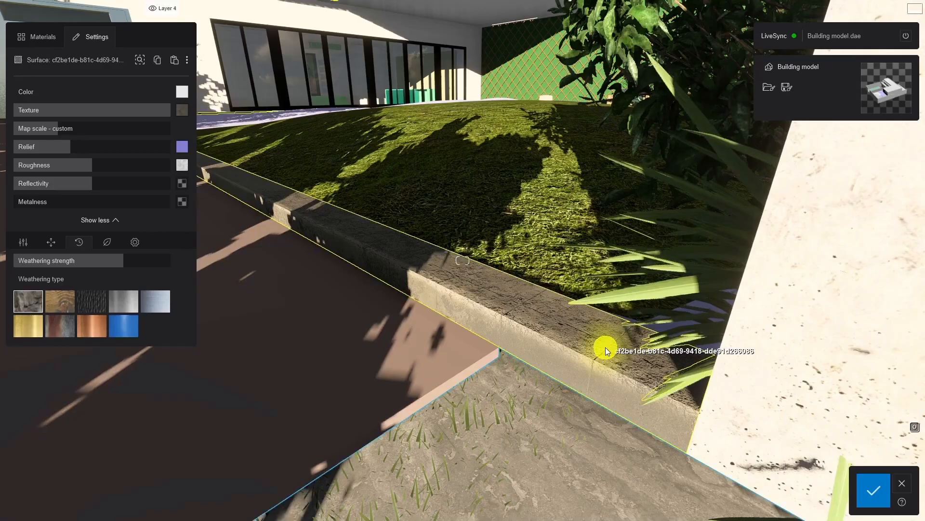
# Save the building model's material set as MTTSET in the GettinStarted folder and keep the material changes.
pyautogui.click(789, 88)
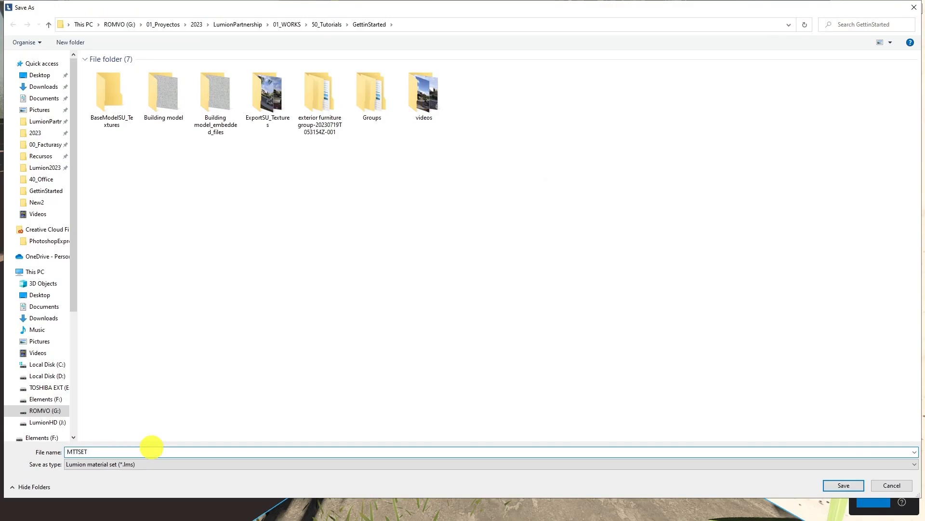
pyautogui.press('Return')
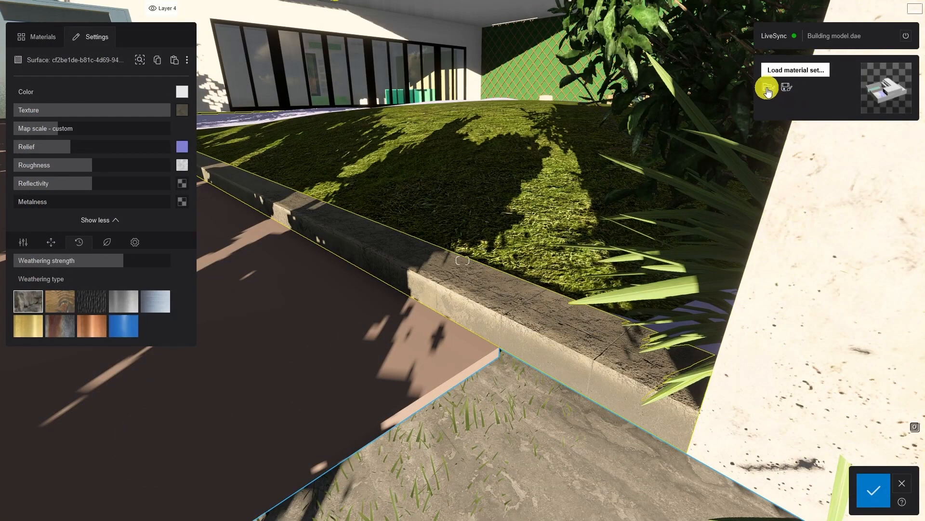
pyautogui.click(768, 89)
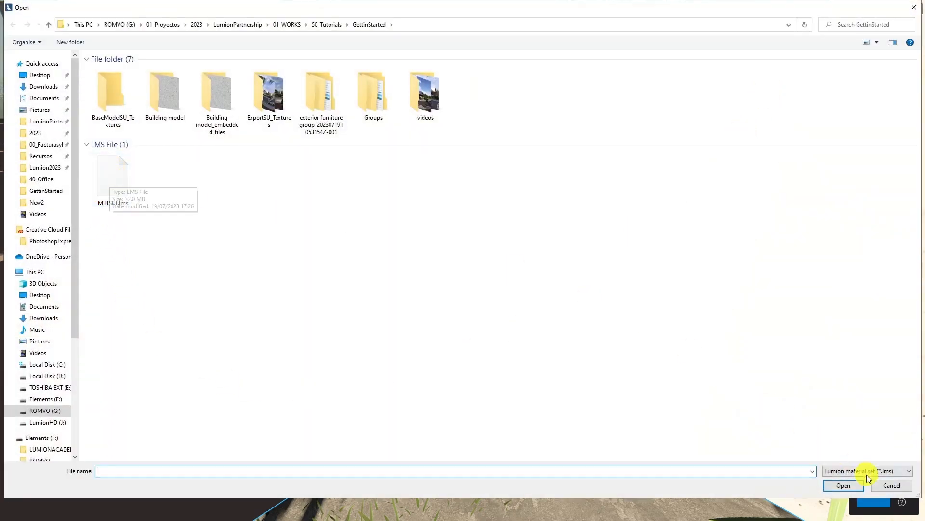
pyautogui.click(891, 485)
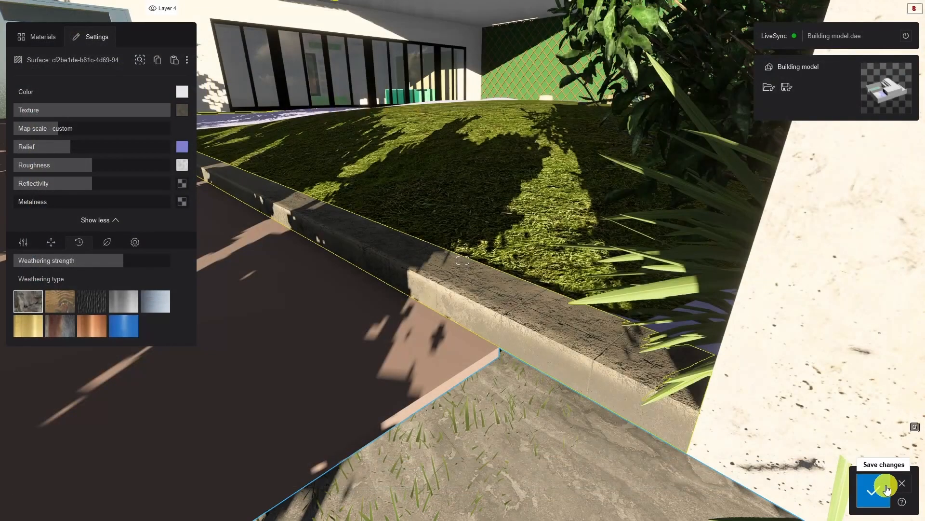
pyautogui.click(876, 491)
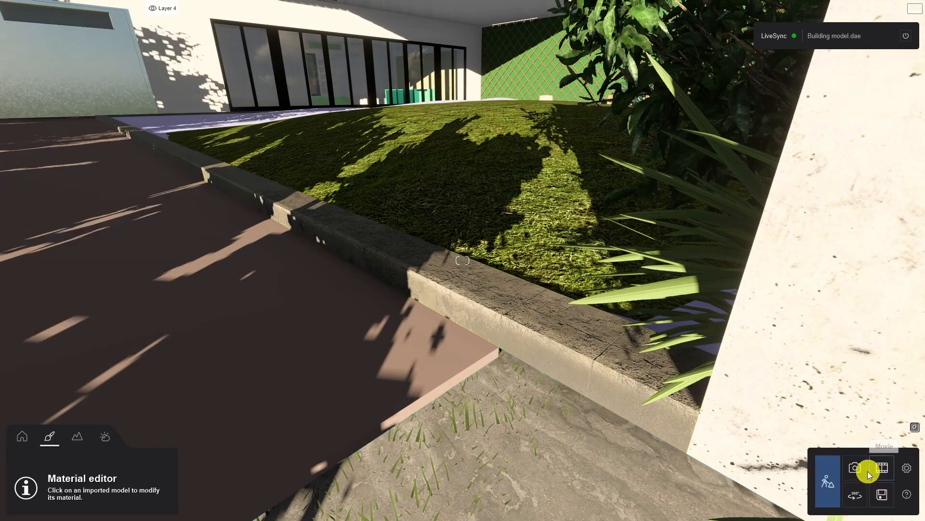
# Apply the Realistic style to the stored street view 1 - Photo.
pyautogui.click(858, 470)
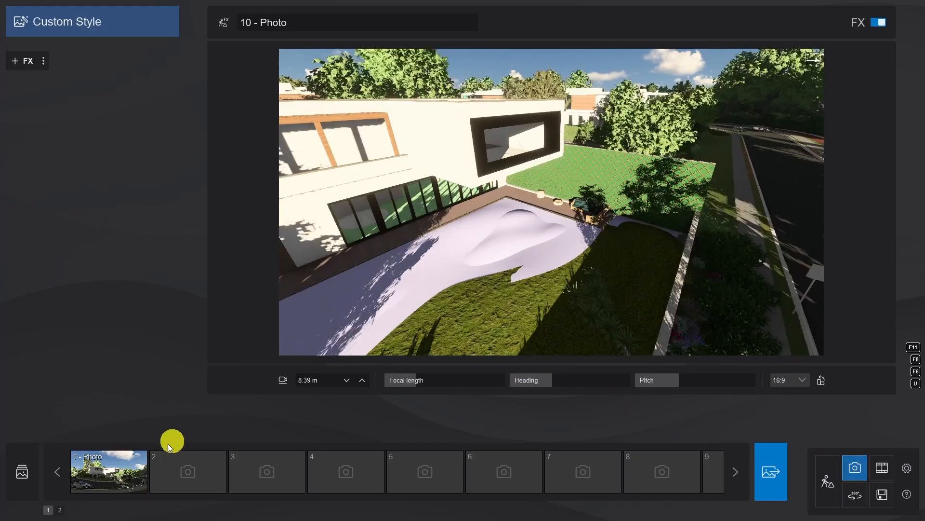
pyautogui.click(111, 469)
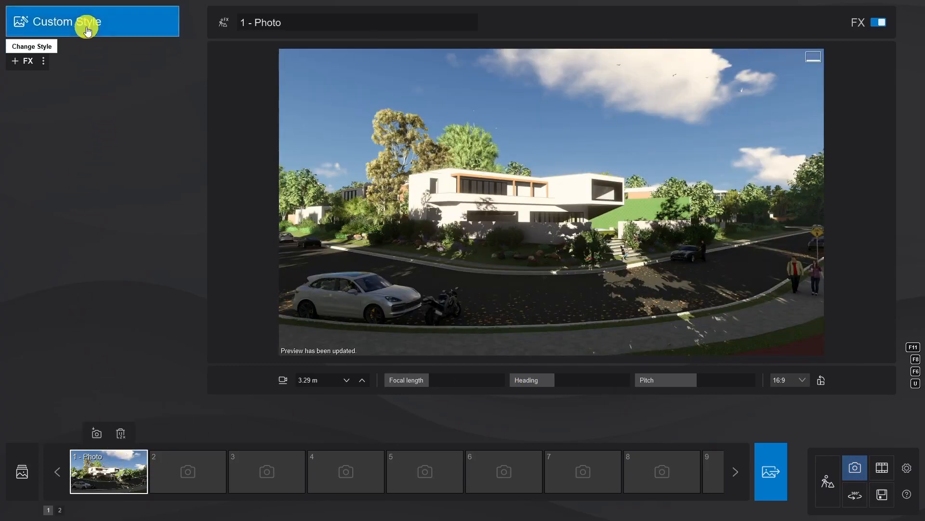
pyautogui.click(86, 29)
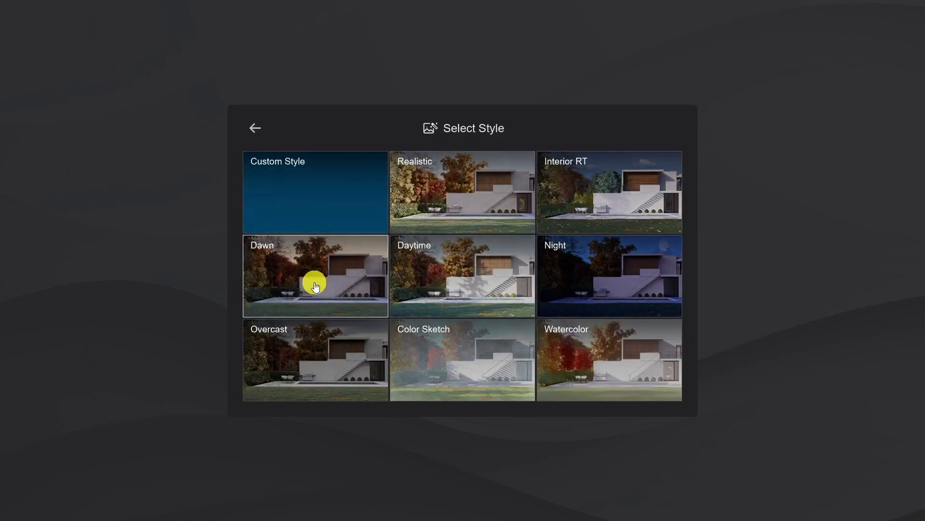
pyautogui.click(453, 193)
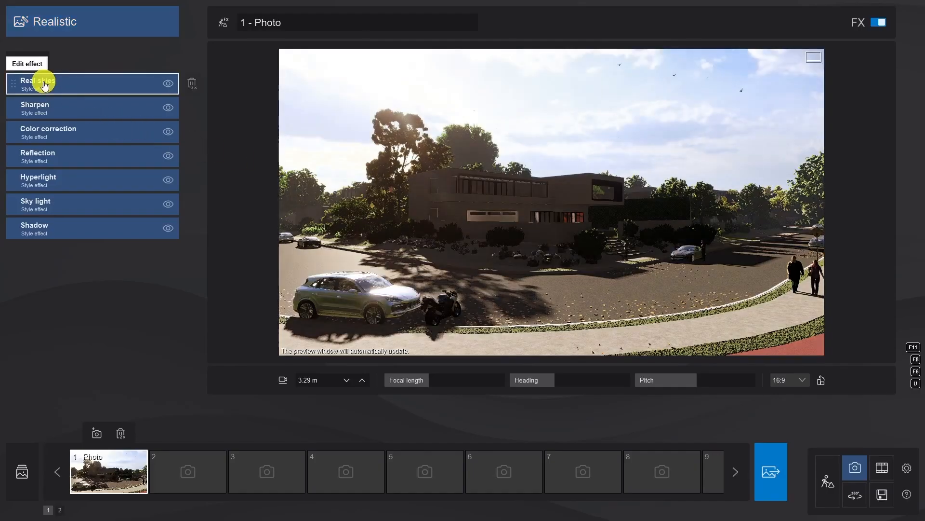
# Adjust the photo's Real skies effect so that sunlight reaches the street side of the house.
pyautogui.click(42, 82)
pyautogui.moveTo(78, 139); pyautogui.dragTo(152, 170)
pyautogui.click(36, 90)
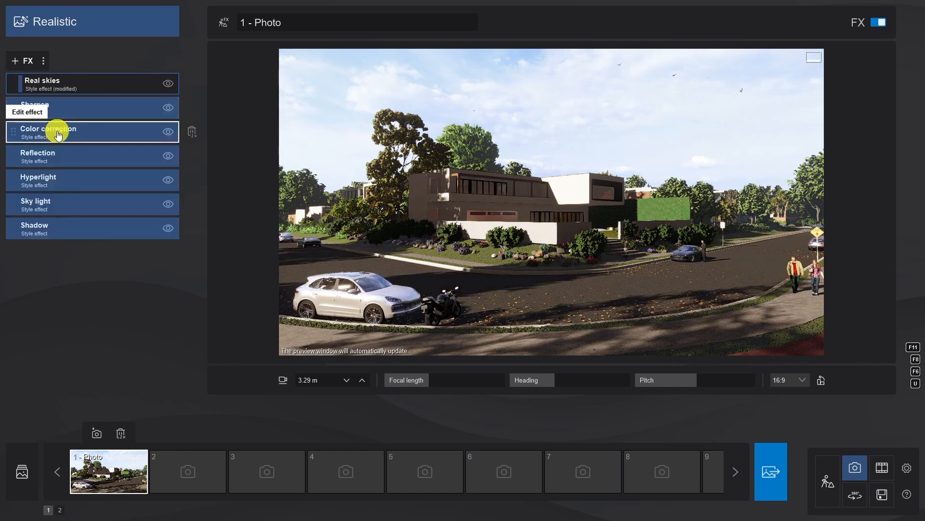
# Raise the photo's Color correction exposure to about 0.35 and its Shadow brightness to 0.1.
pyautogui.click(56, 128)
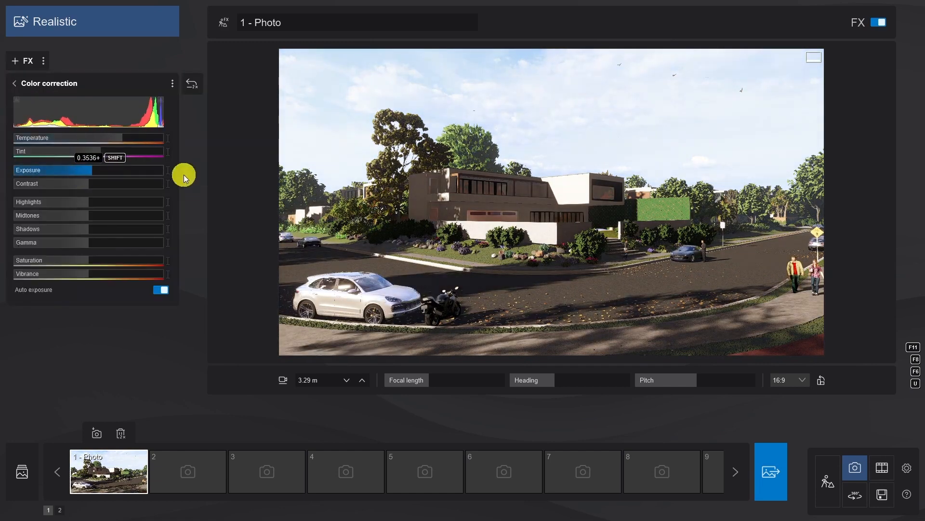
pyautogui.click(42, 83)
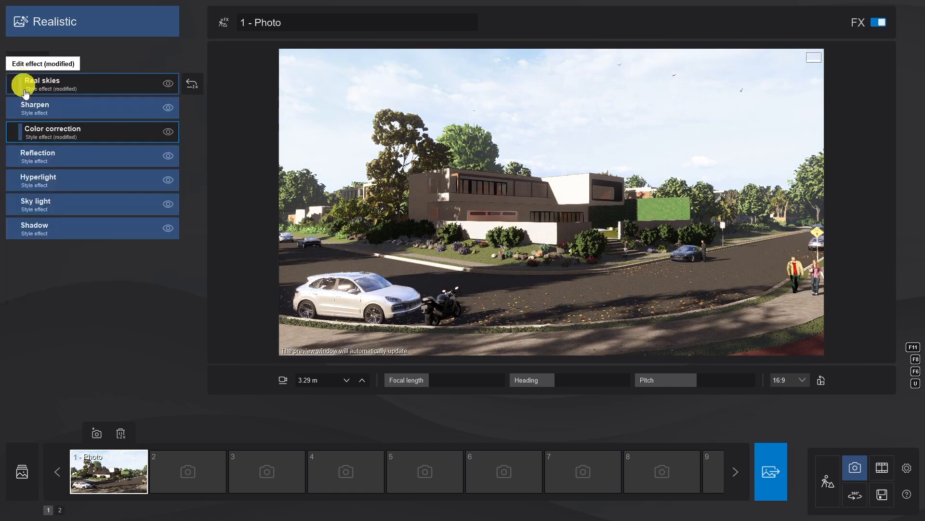
pyautogui.click(52, 225)
pyautogui.moveTo(56, 131); pyautogui.dragTo(71, 131)
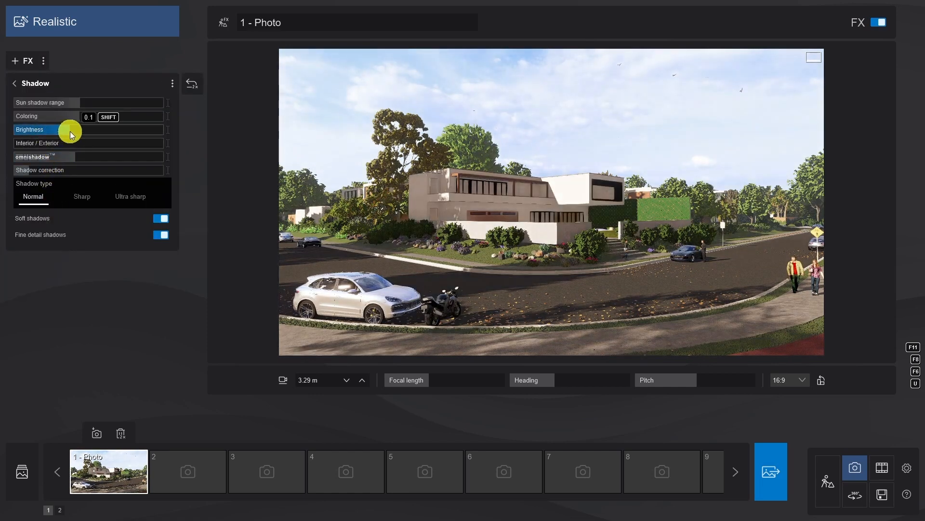
pyautogui.click(35, 84)
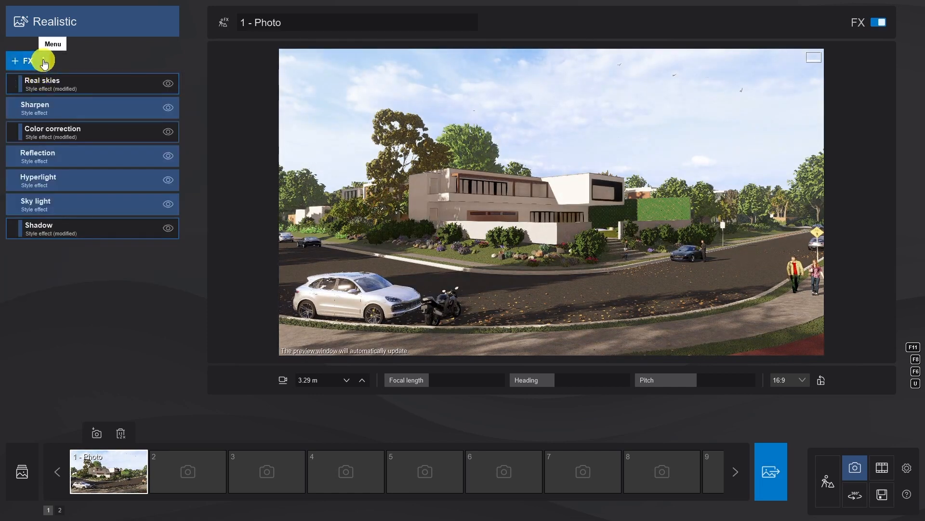
# Save the photo's effects as a Lumion movie effects file named FXS in the GettinStarted folder.
pyautogui.click(45, 63)
pyautogui.click(120, 61)
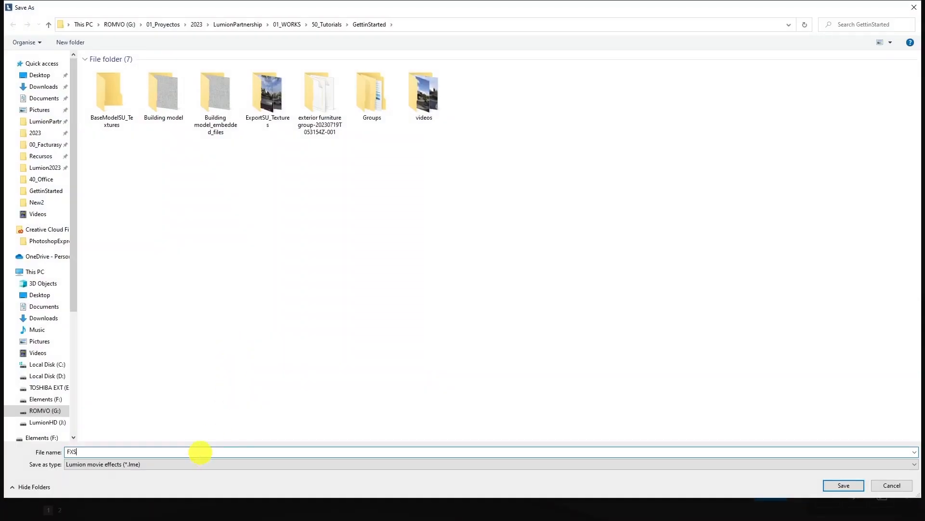
pyautogui.press('Return')
pyautogui.click(320, 334)
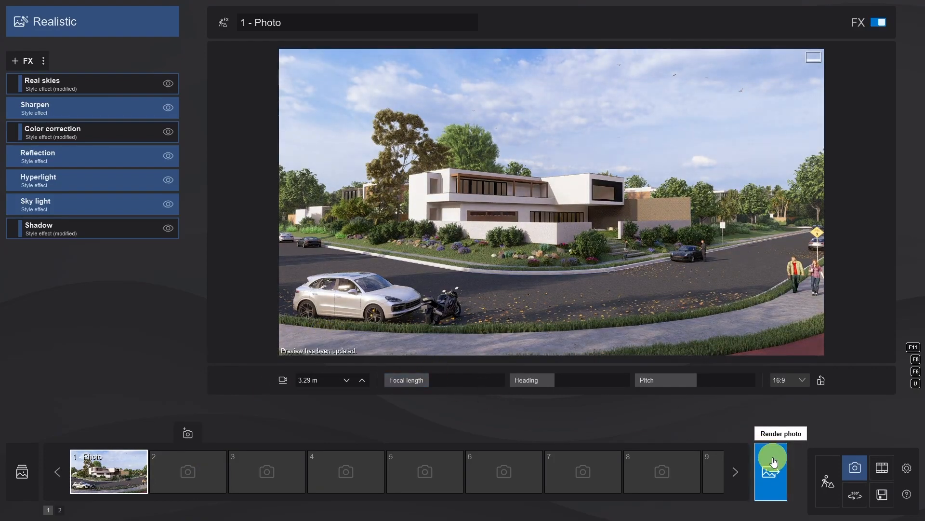
# Render the current shot at Print size, 3840x2160, saving it as the JPG file "test ren" in the Tutorial folder.
pyautogui.click(774, 462)
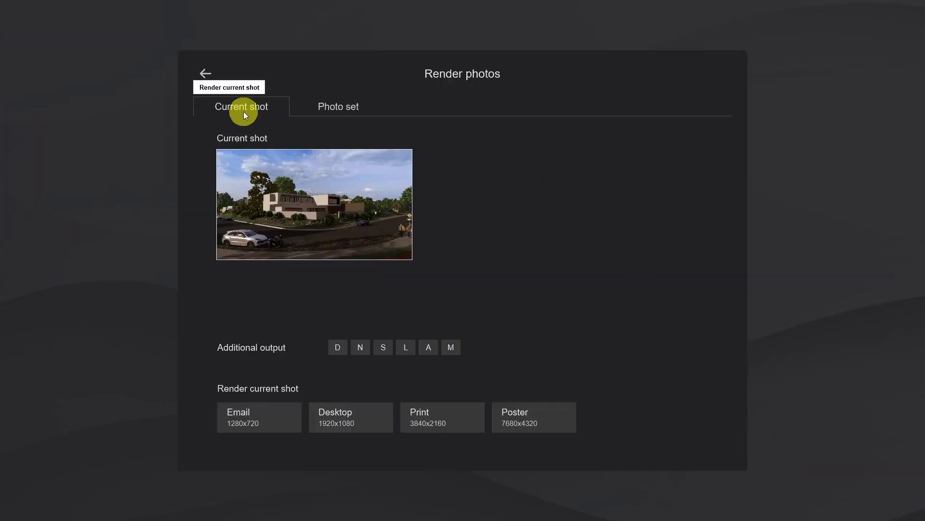
pyautogui.click(334, 111)
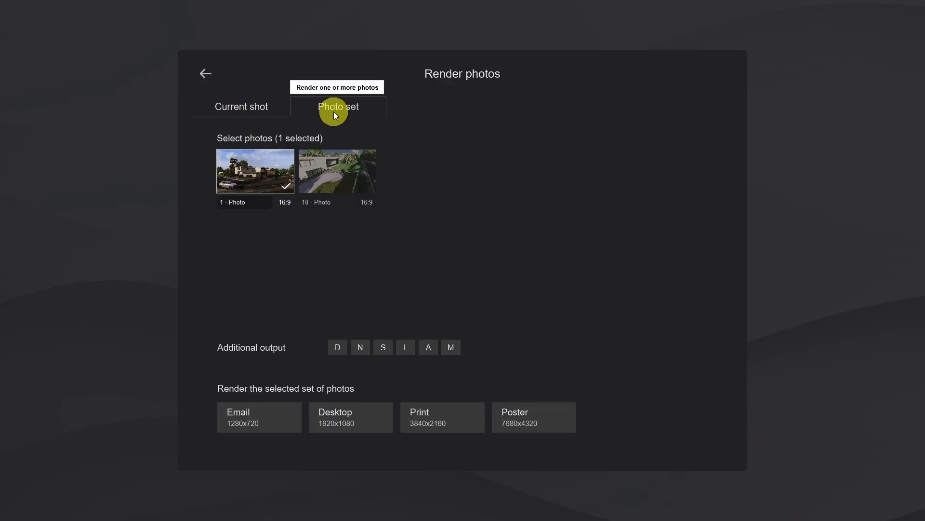
pyautogui.click(260, 109)
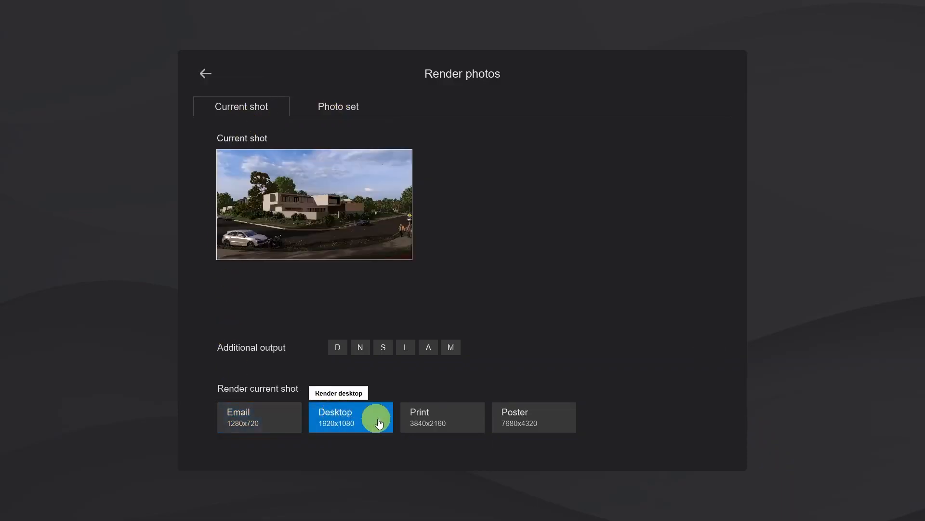
pyautogui.click(471, 417)
pyautogui.doubleClick(137, 83)
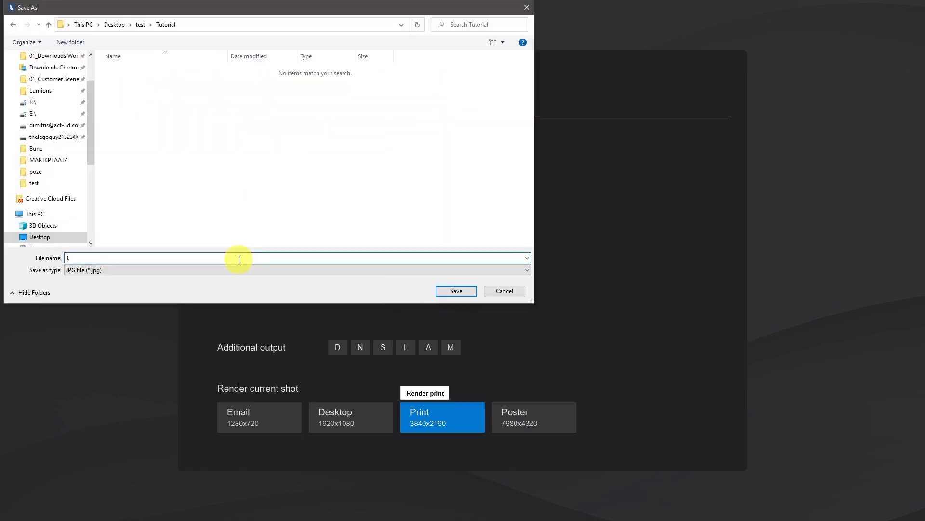
pyautogui.write('test ren')
pyautogui.press('Return')
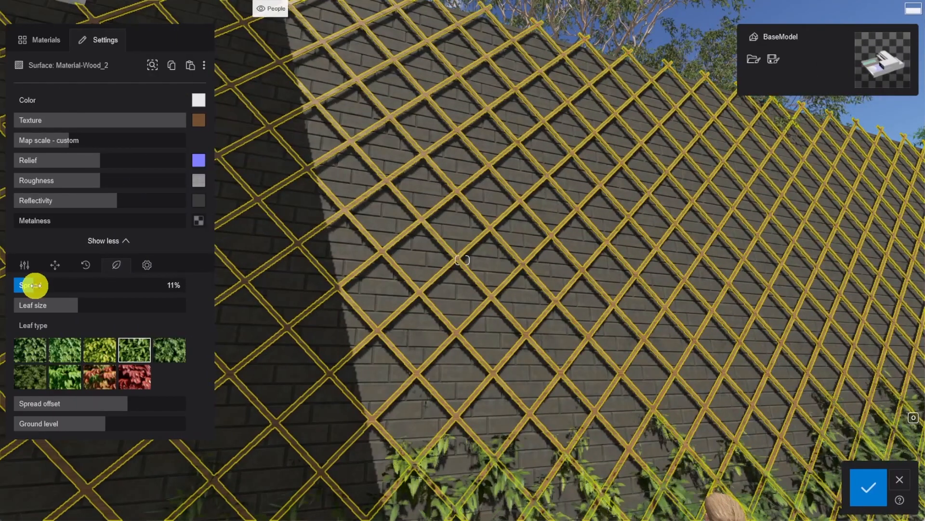
# Set the foliage spread on the trellis's Material-Wood_2 surface to about 73%.
pyautogui.moveTo(31, 285); pyautogui.dragTo(141, 284)
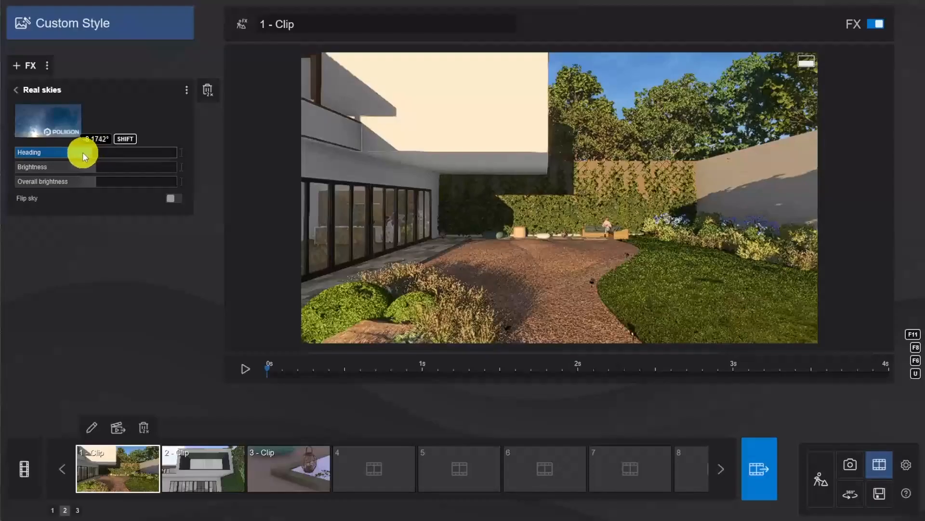
# Choose the fine-detail tree American Sycamore 002 from the nature library for placement in the garden.
pyautogui.moveTo(82, 152); pyautogui.dragTo(26, 151)
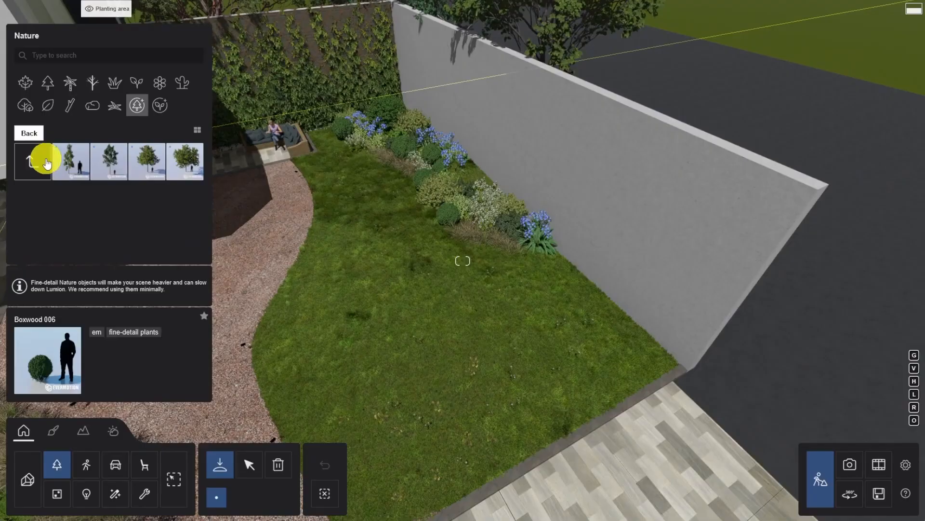
pyautogui.click(42, 155)
pyautogui.click(107, 161)
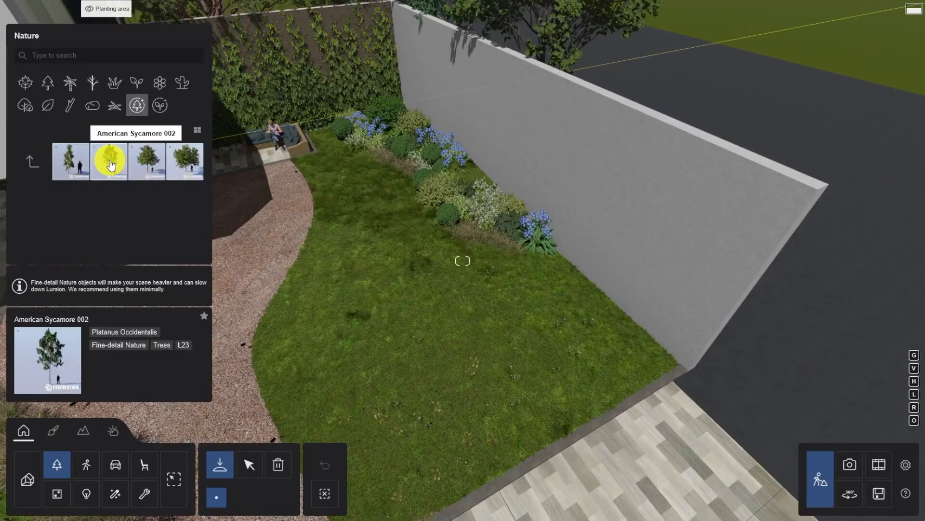